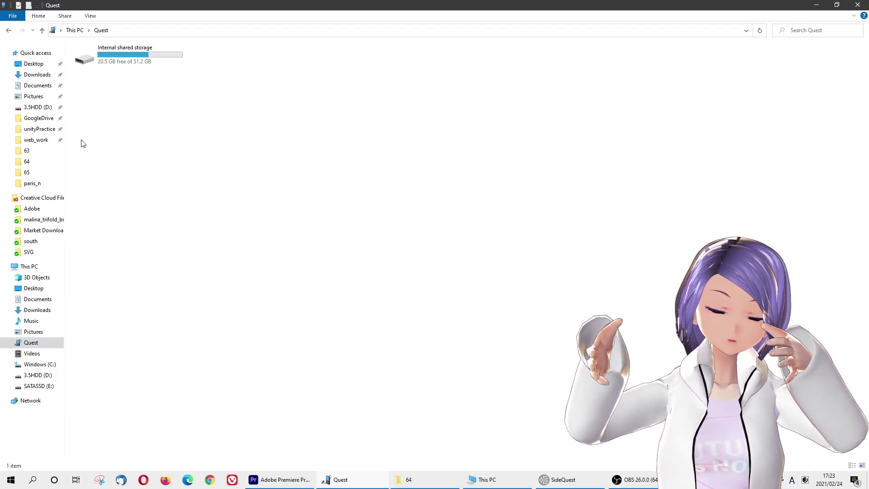
Browse the Quest's internal shared storage to the Tilt Brush Exports folder and open the Untitled 0 export
double_click(78, 57)
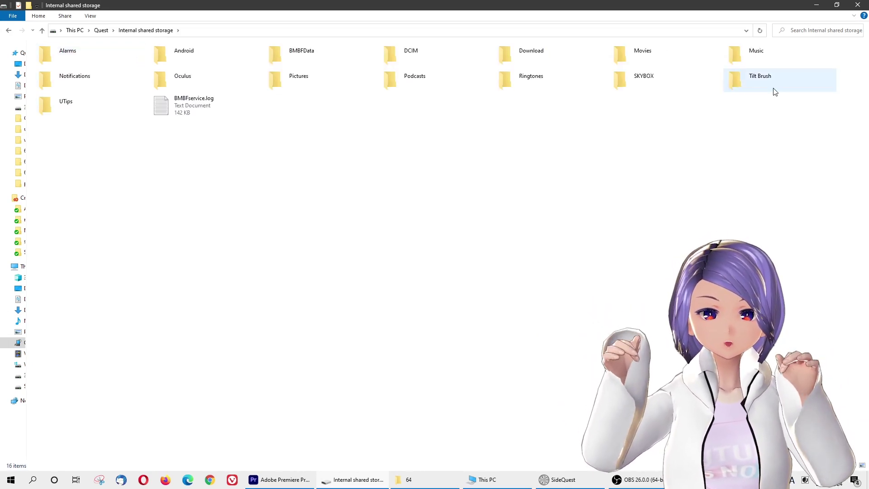
double_click(754, 83)
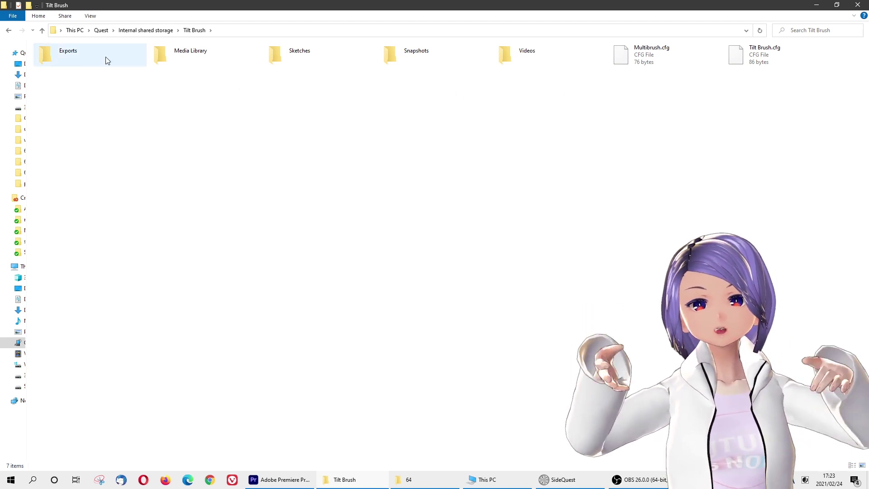
double_click(83, 53)
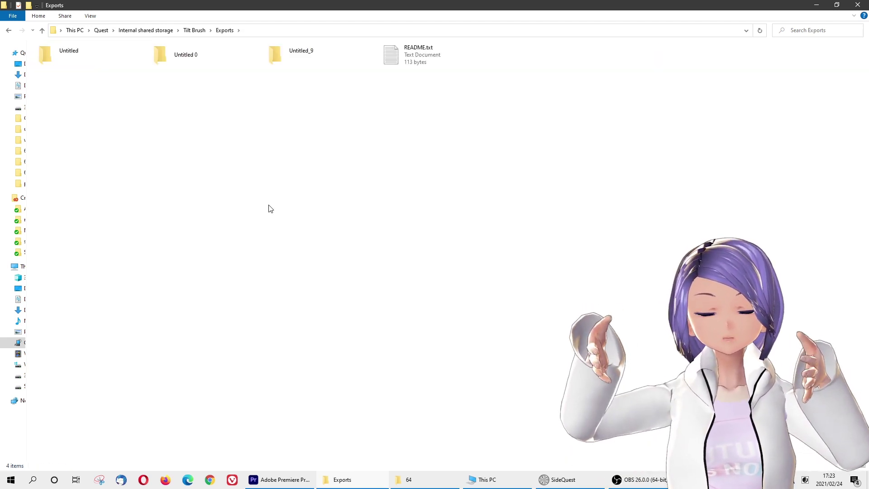
left_click(194, 55)
double_click(194, 55)
Select the exported glb, stl and wrl folders and copy them from the headset to the computer's 65 folder
left_click_drag(320, 138, 128, 82)
left_click_drag(75, 66, 67, 61)
left_click_drag(344, 135, 61, 43)
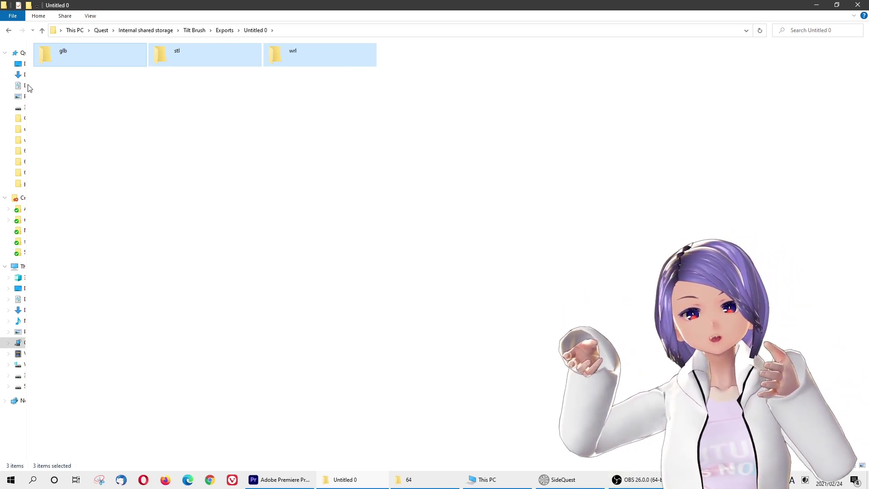
left_click_drag(27, 88, 97, 91)
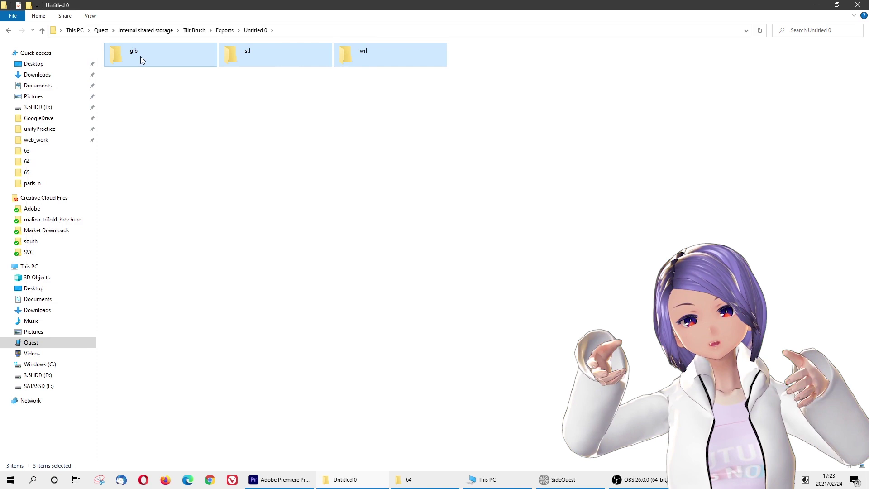
left_click_drag(141, 56, 25, 175)
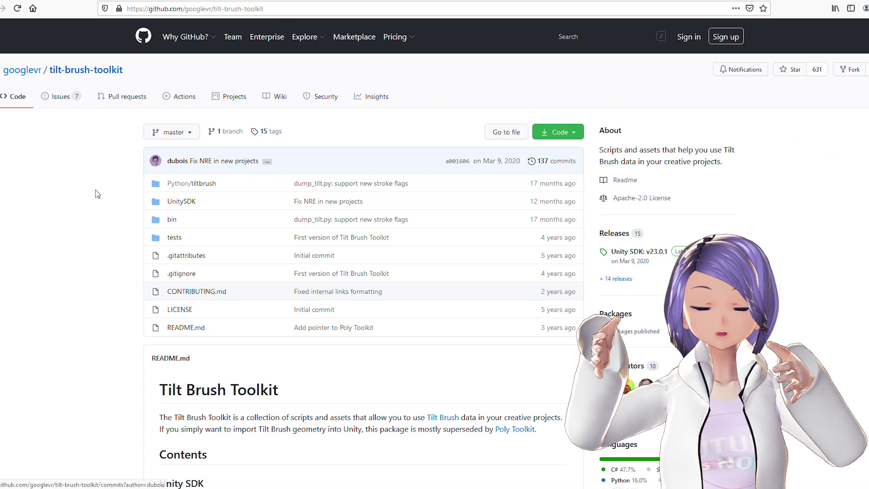
On the Tilt Brush Toolkit GitHub page, open the Unity SDK download page and locate tilt-brush-toolkit-UnitySDK-v23.0.1.unitypackage
scroll(81, 207, "down", 3)
scroll(83, 208, "down", 5)
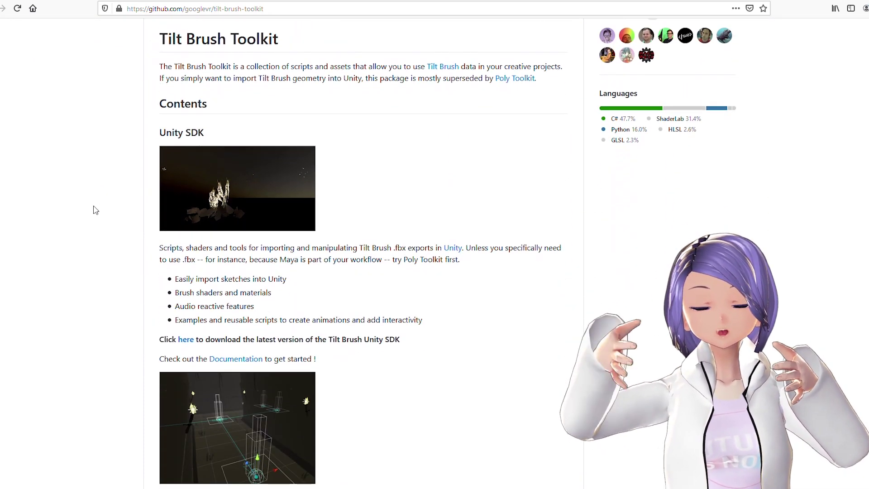
left_click(185, 340)
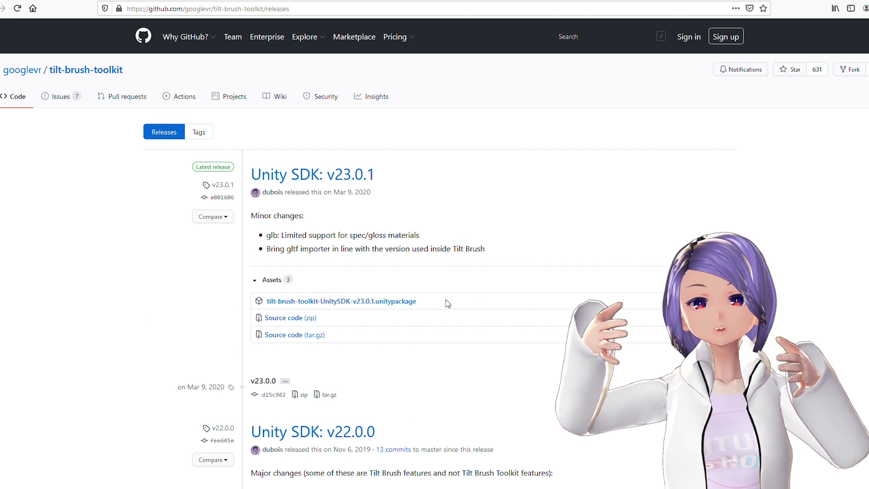
left_click_drag(447, 302, 267, 302)
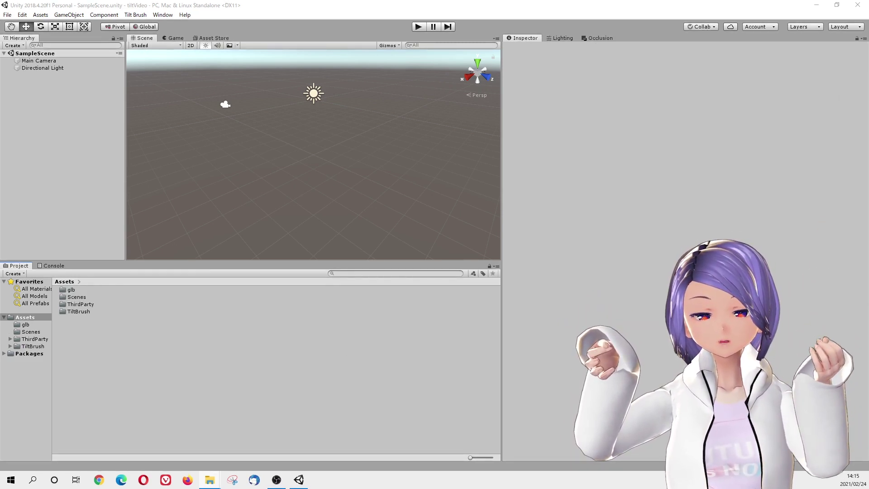
In Unity, open the glb assets folder and add the Untitled model to SampleScene
double_click(72, 290)
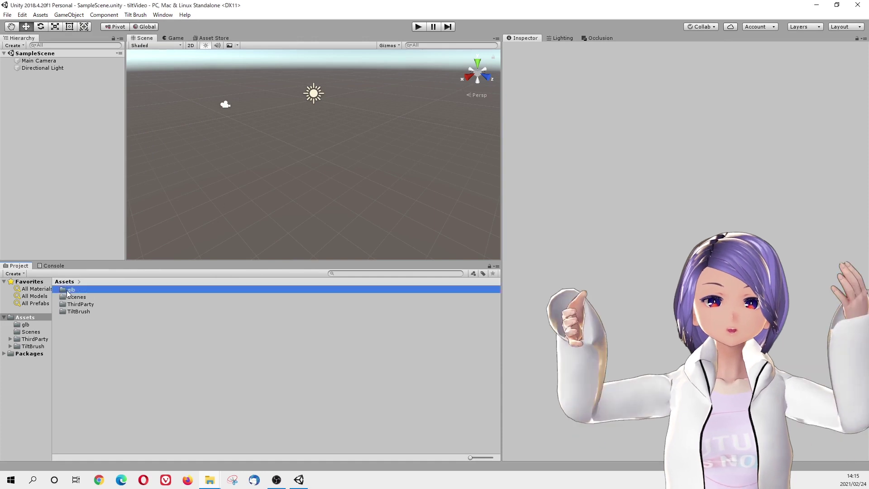
left_click(75, 289)
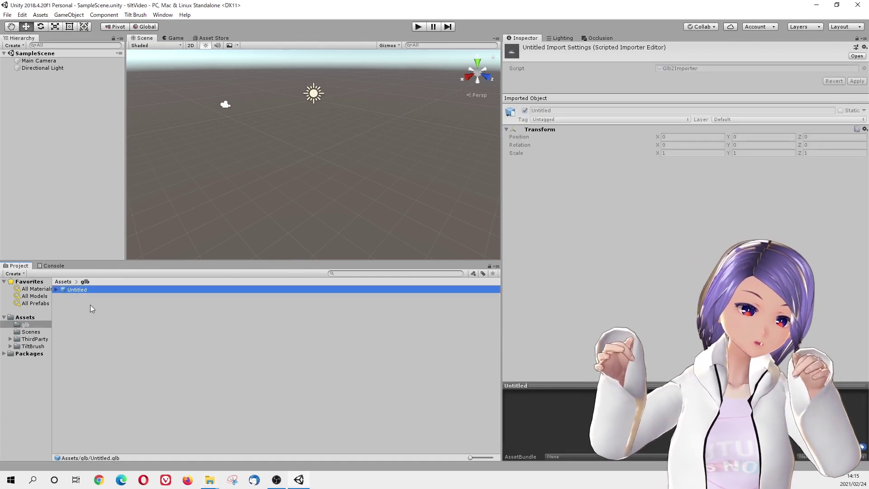
left_click_drag(88, 288, 47, 188)
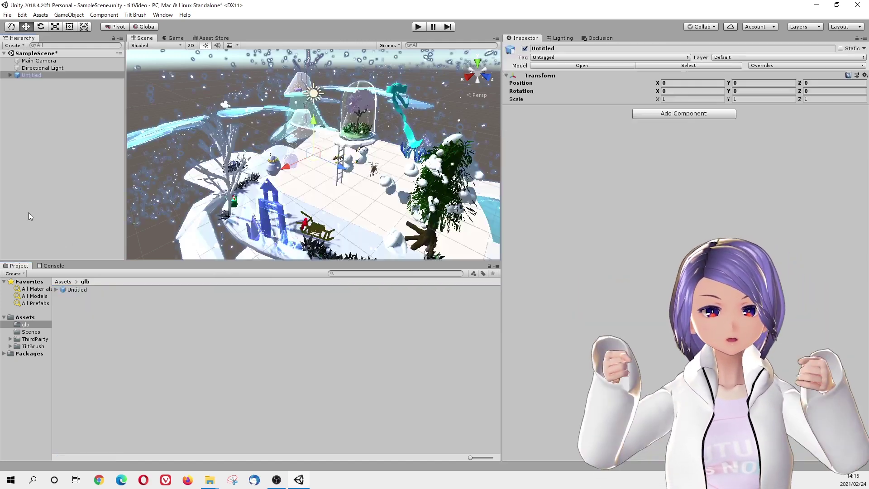
Examine the imported winter sketch in the scene from different angles and distances
scroll(349, 200, "down", 3)
right_click_drag(350, 200, 361, 191)
middle_click_drag(361, 190, 409, 173)
right_click_drag(409, 173, 394, 161)
middle_click_drag(393, 161, 442, 159)
left_click_drag(421, 147, 385, 162, "alt")
right_click_drag(385, 162, 324, 160)
middle_click_drag(324, 160, 342, 159)
right_click_drag(260, 157, 221, 117)
right_click_drag(285, 164, 317, 188)
middle_click_drag(317, 188, 339, 137)
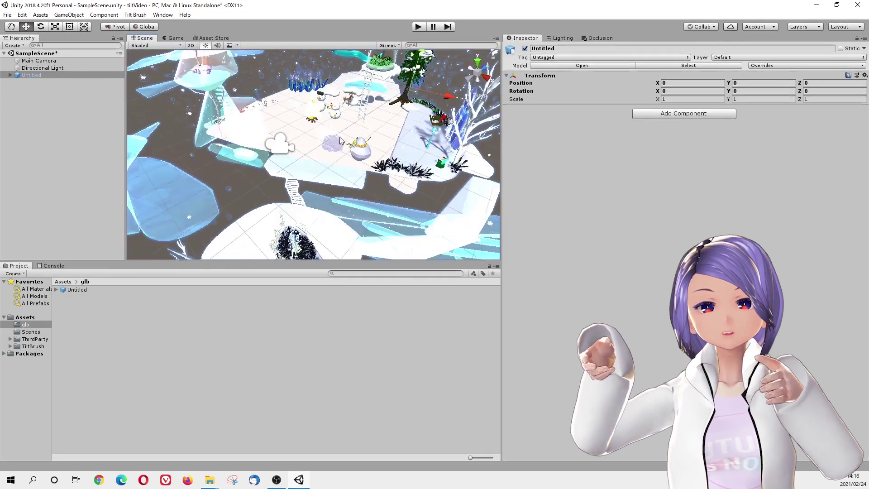
Unpack the prefab of the Untitled model in the scene so its brush meshes become ordinary objects
left_click(405, 146)
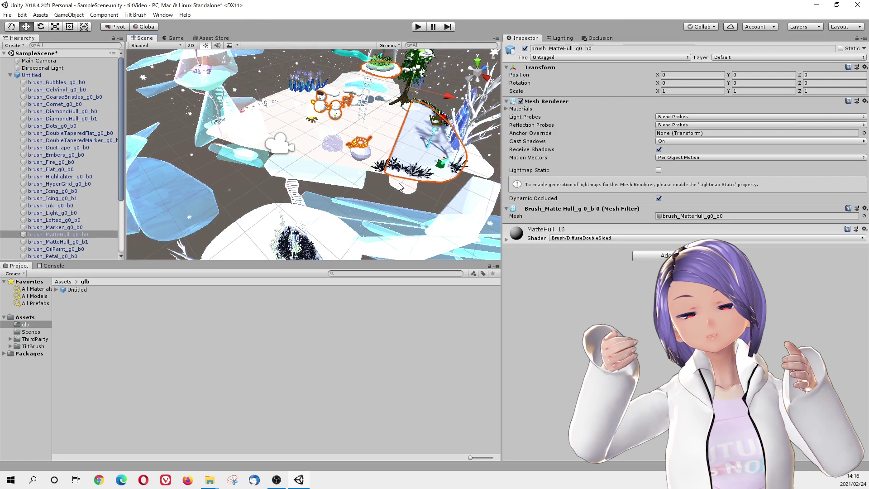
double_click(69, 75)
right_click(44, 75)
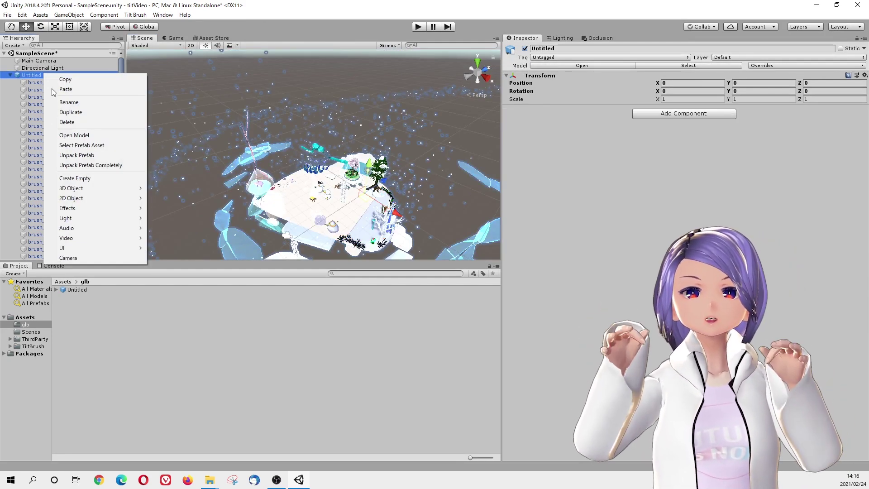
left_click(76, 155)
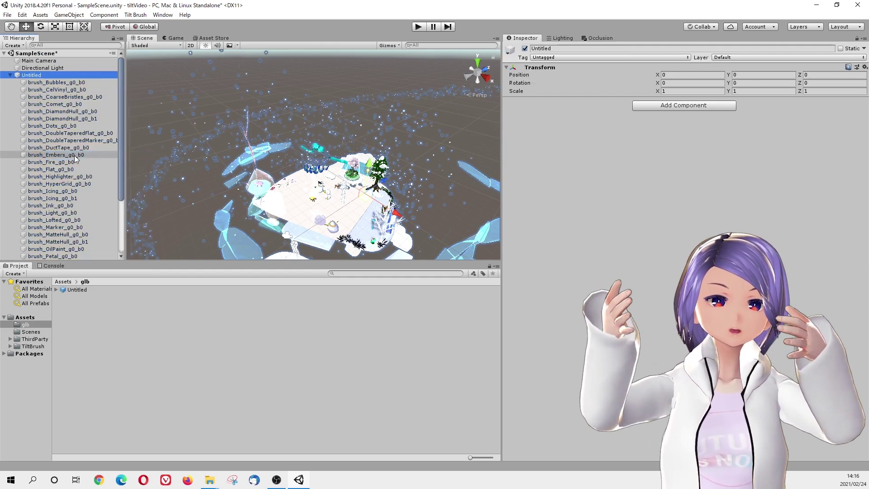
right_click(50, 76)
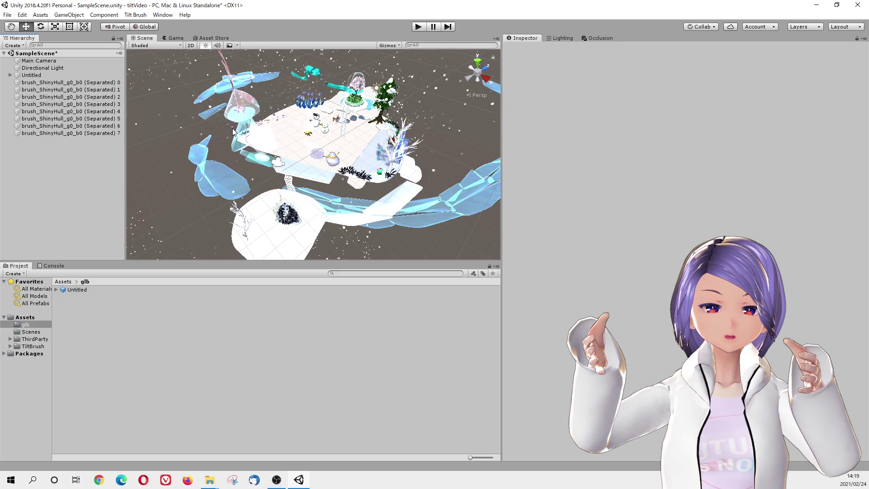
Separate the snowmen's brush_MatteHull_g0_b0 mesh into separate objects with Separate strokes by brush color
scroll(264, 138, "up", 10)
middle_click_drag(259, 124, 246, 176)
scroll(293, 153, "up", 4)
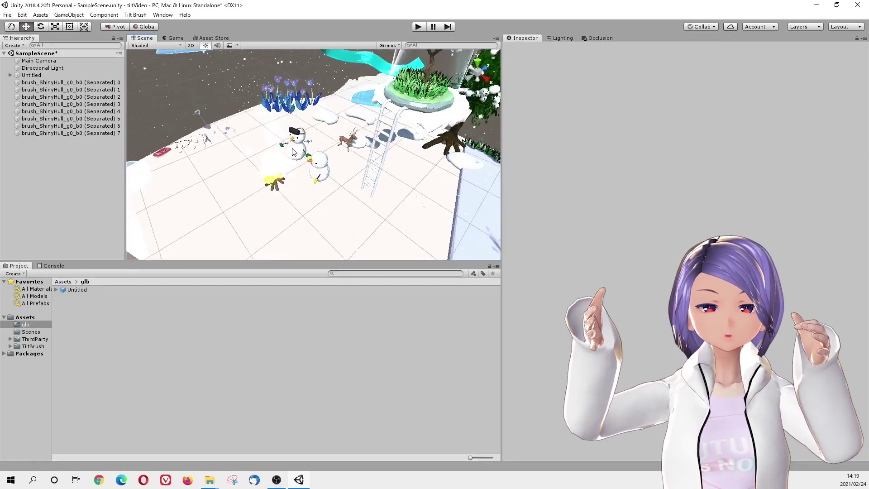
scroll(294, 151, "up", 3)
right_click_drag(267, 155, 319, 150)
left_click(291, 171)
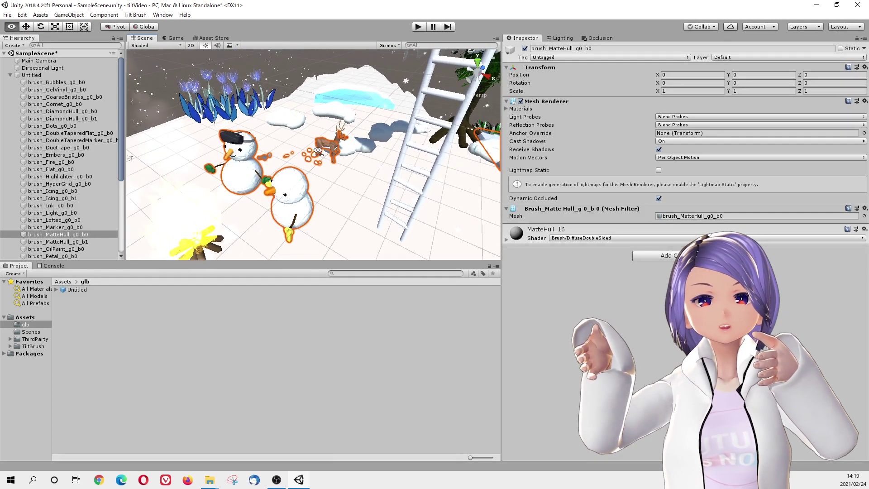
right_click_drag(268, 192, 253, 207)
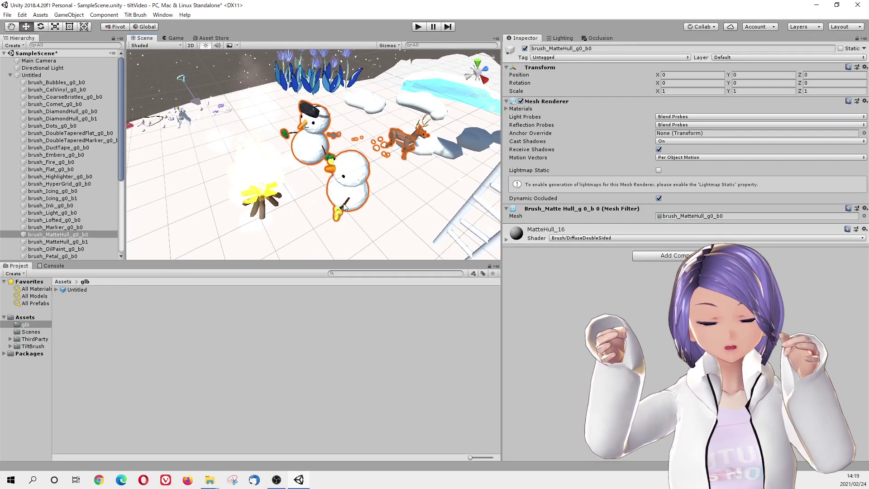
scroll(356, 179, "down", 5)
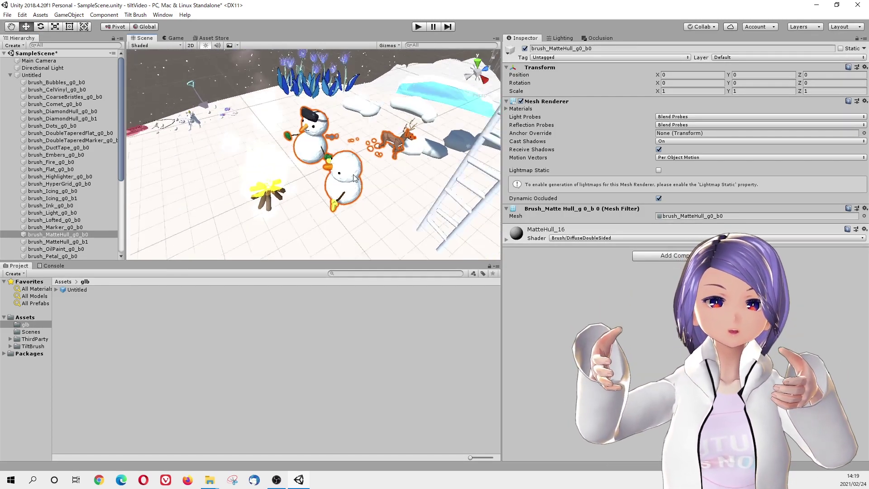
left_click(135, 16)
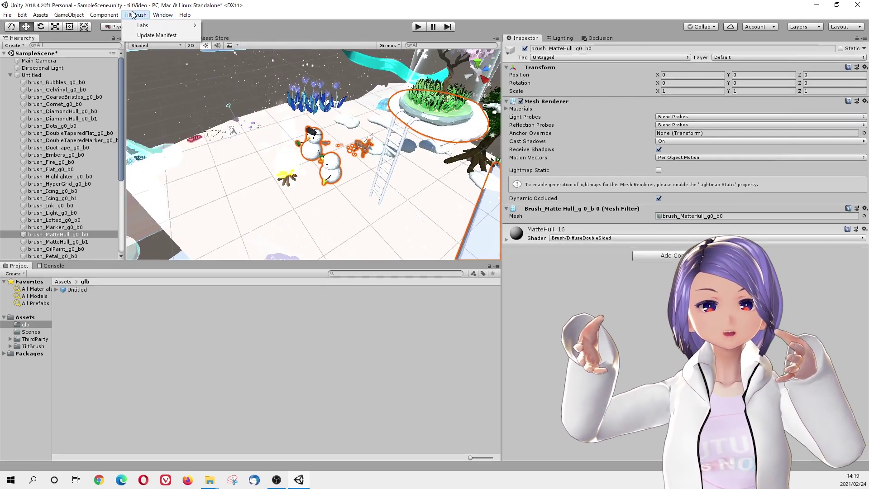
mouse_move(172, 27)
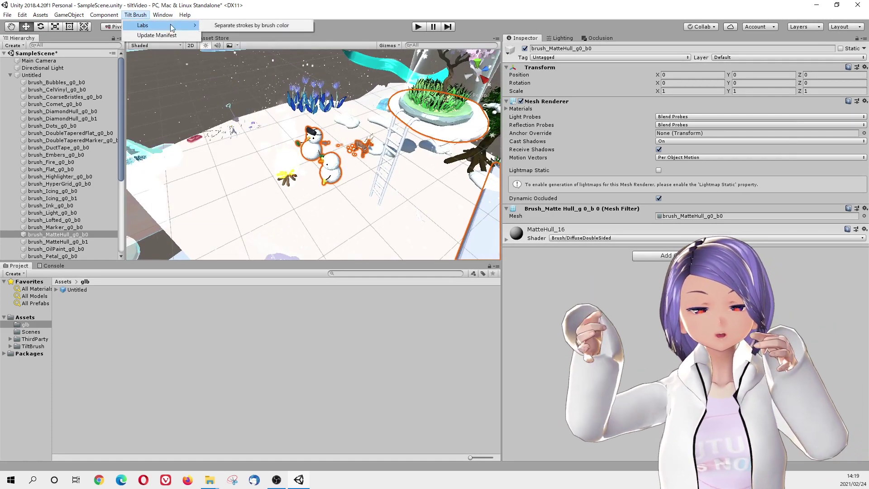
left_click(228, 28)
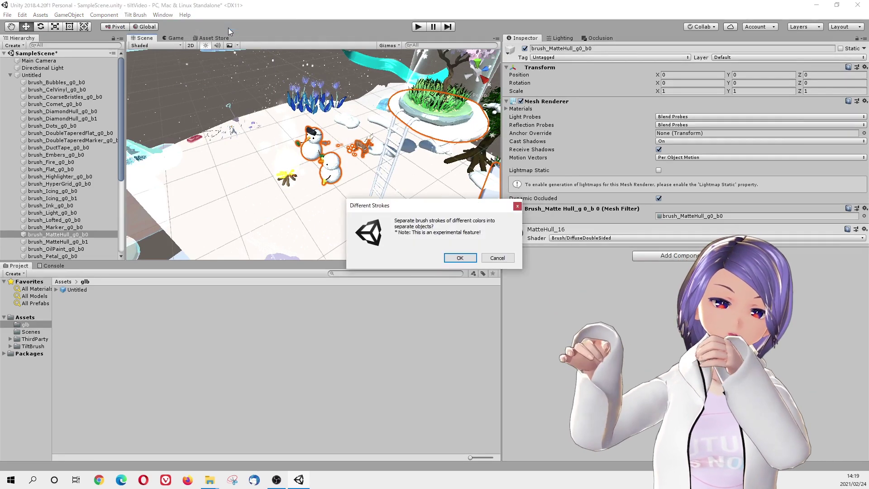
left_click(448, 260)
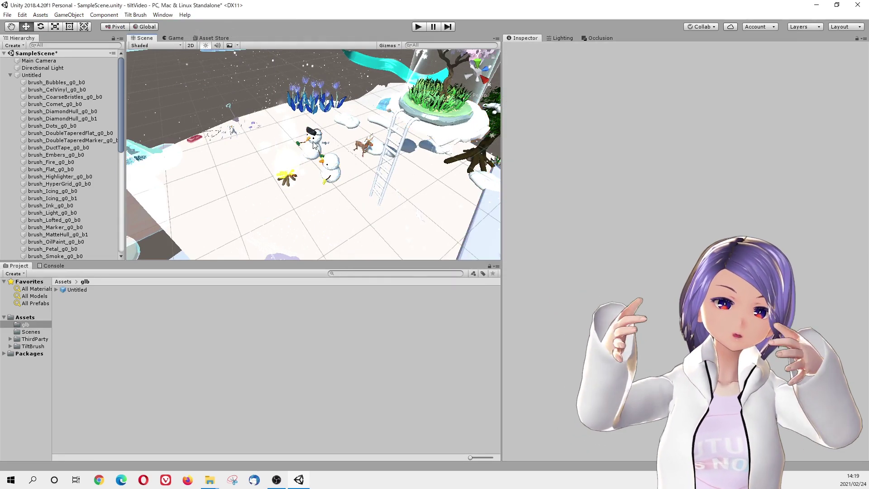
Check how the snowmen were split by selecting their body and carrot nose pieces individually
left_click(309, 143)
middle_click_drag(310, 143, 281, 161)
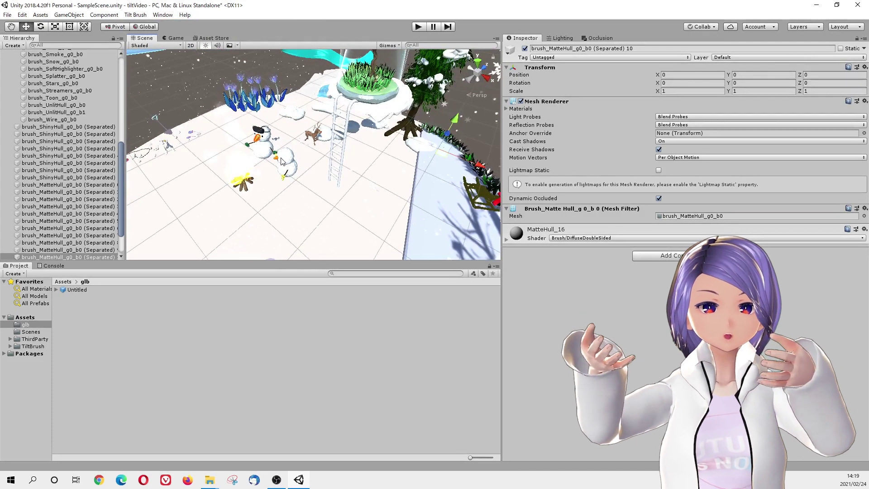
left_click(277, 160)
scroll(280, 165, "up", 10)
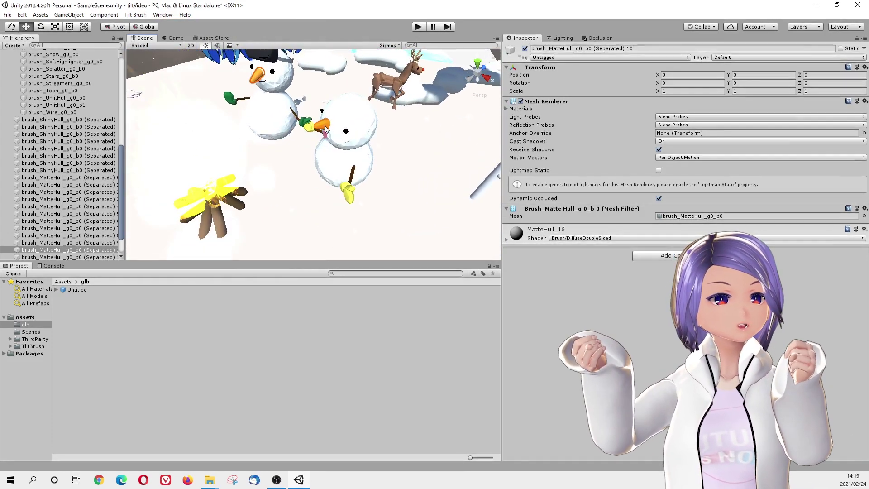
left_click(309, 121)
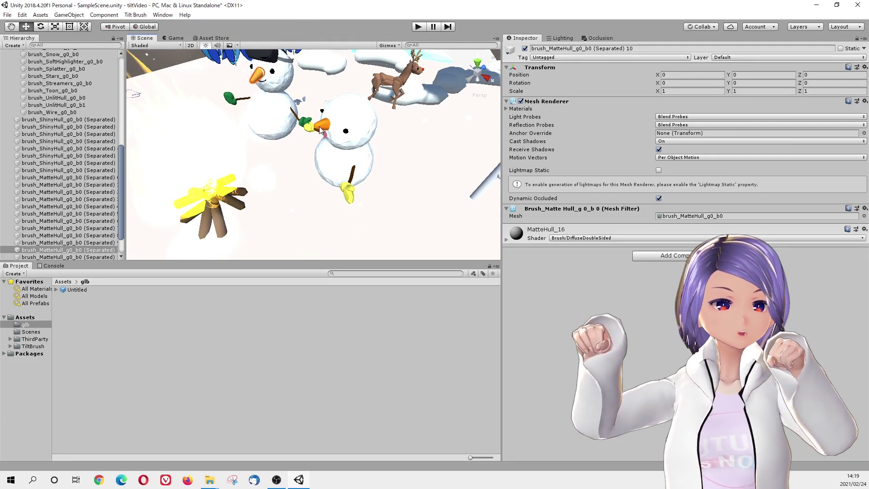
left_click(320, 130)
left_click(322, 121)
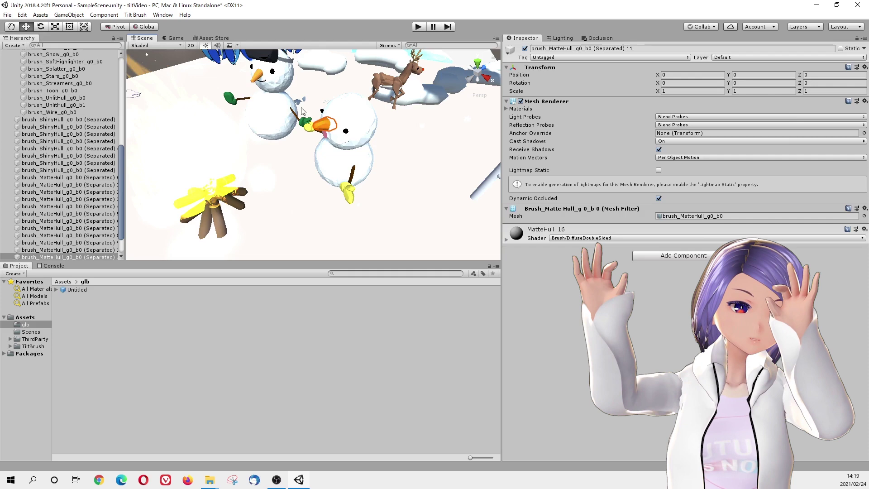
left_click(320, 129)
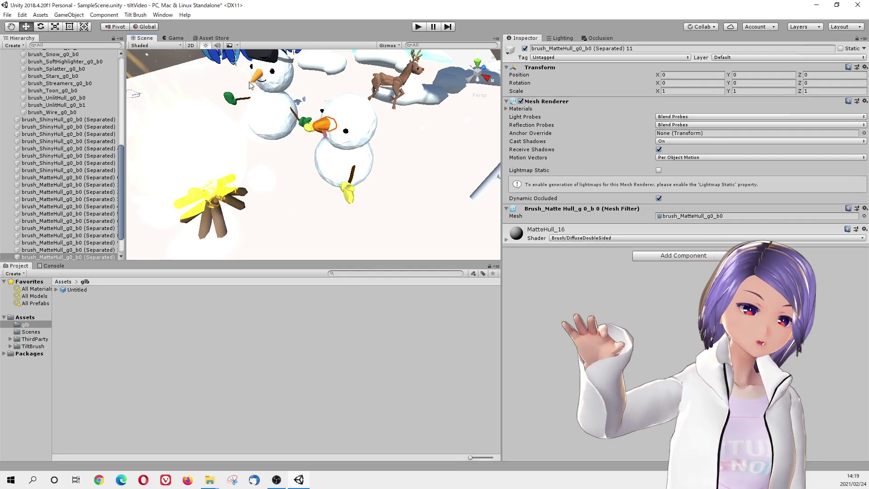
left_click(260, 80)
scroll(65, 181, "down", 1)
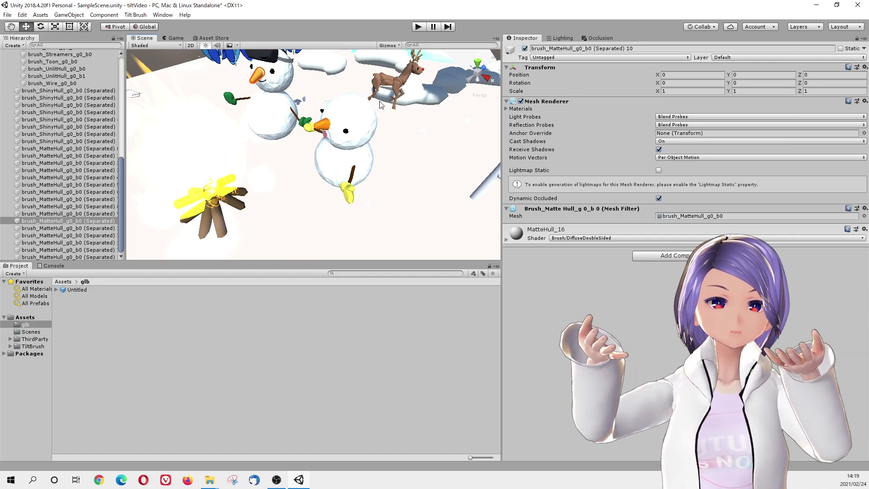
Select the carrot noses of both snowmen together
scroll(376, 128, "down", 5)
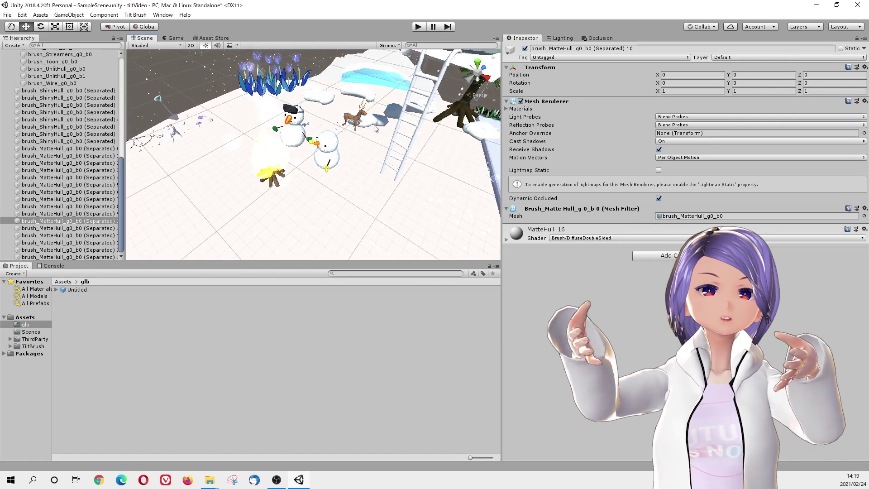
scroll(325, 120, "up", 5)
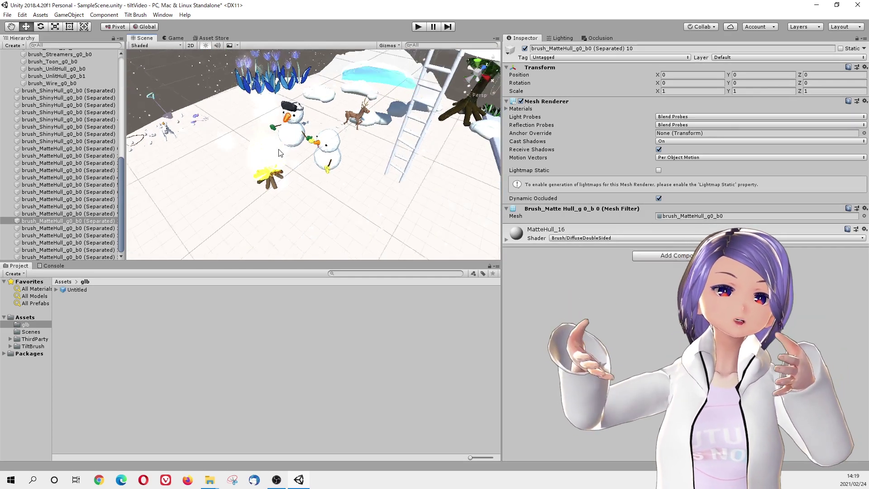
left_click(323, 121)
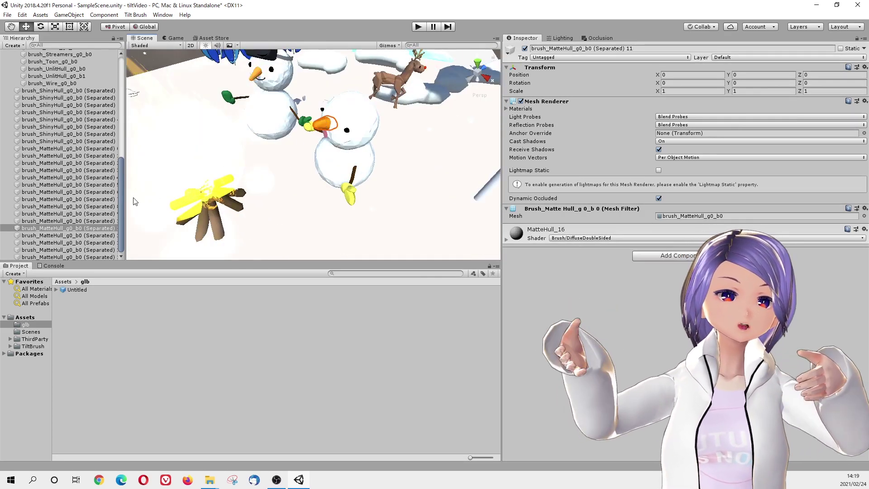
left_click(256, 78, "shift")
scroll(281, 168, "down", 2)
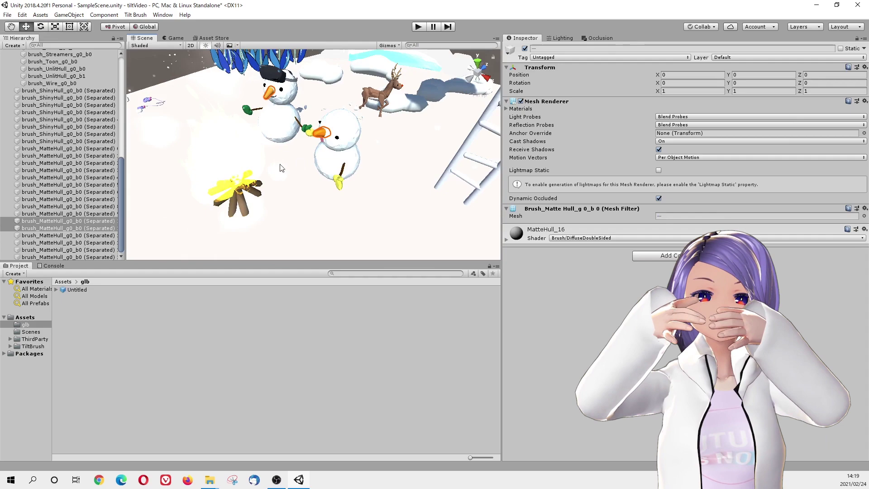
Adjust the rotation of Directional Light (1) and reposition Directional Light (2) above the snowy island
scroll(53, 205, "down", 3)
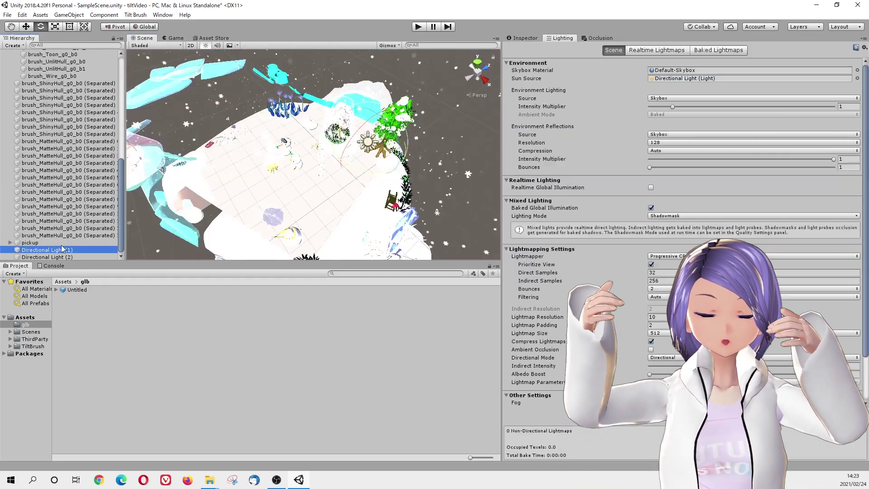
left_click_drag(380, 167, 368, 100)
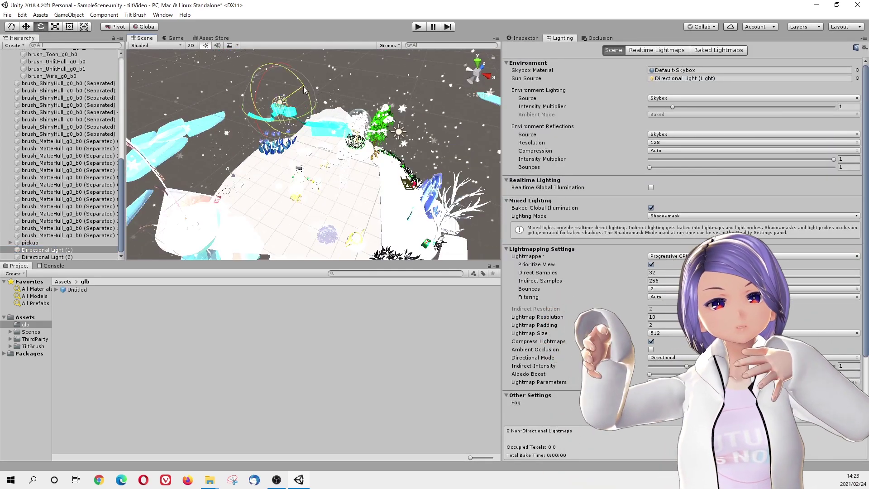
left_click(77, 257)
mouse_move(317, 118)
left_mouse_down("alt")
mouse_move(392, 164)
mouse_move(306, 184)
mouse_move(317, 113)
left_mouse_up("alt")
key("w")
left_click_drag(347, 82, 320, 103)
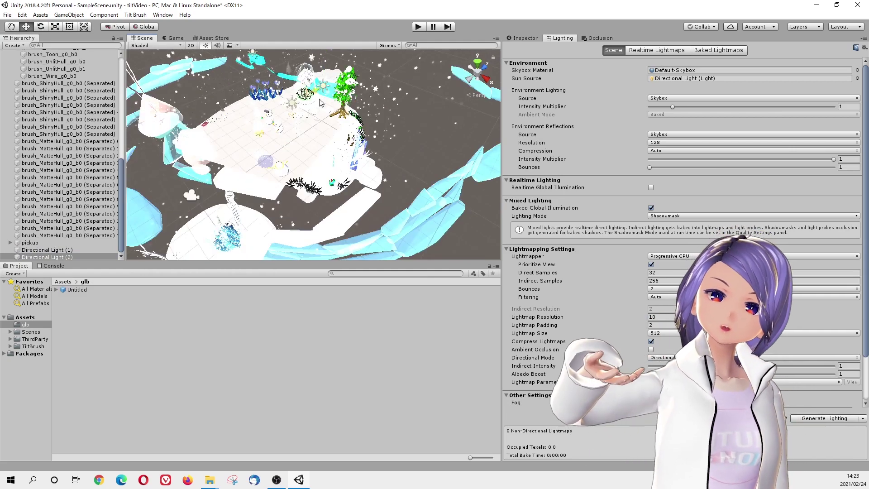
mouse_move(183, 168)
left_mouse_down("alt")
mouse_move(386, 145)
mouse_move(254, 174)
mouse_move(266, 169)
left_mouse_up("alt")
mouse_move(312, 217)
left_mouse_down("alt")
mouse_move(285, 167)
mouse_move(190, 120)
left_mouse_up("alt")
left_click_drag(184, 90, 197, 118)
Create an empty object named Lights and nest the three directional lights inside it
left_click(81, 249, "ctrl")
left_click_drag(35, 130, 18, 68)
right_click(18, 68)
left_click(36, 130)
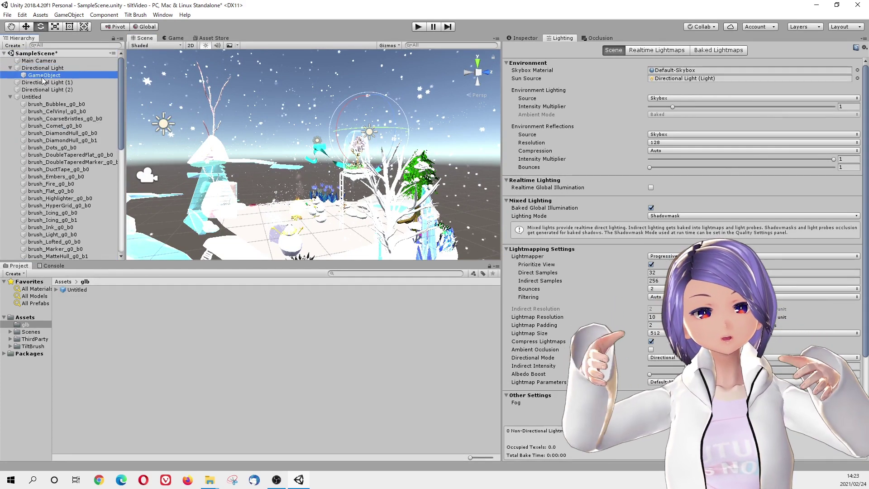
left_click(32, 75)
left_click(34, 89, "shift")
mouse_move(35, 76)
left_mouse_down()
mouse_move(31, 65)
mouse_move(28, 72)
left_mouse_up()
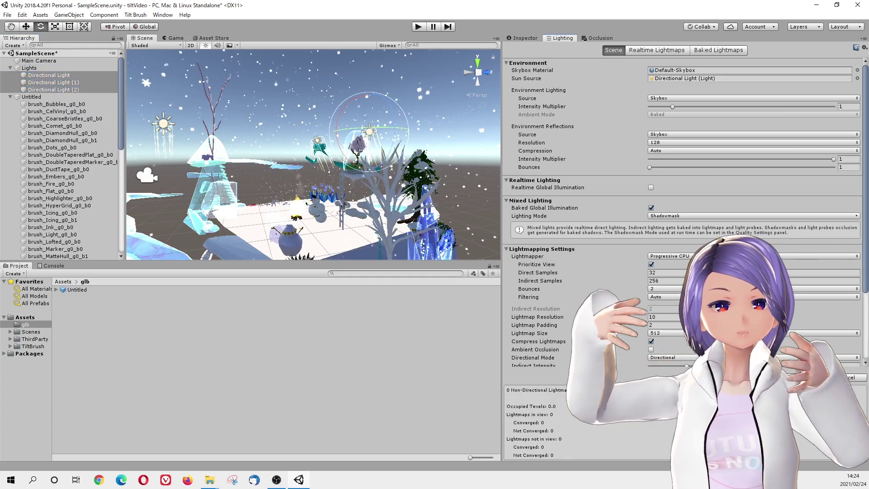
Select the original Directional Light and set its Indirect Multiplier to 1.66
left_click_drag(323, 149, 341, 196, "alt")
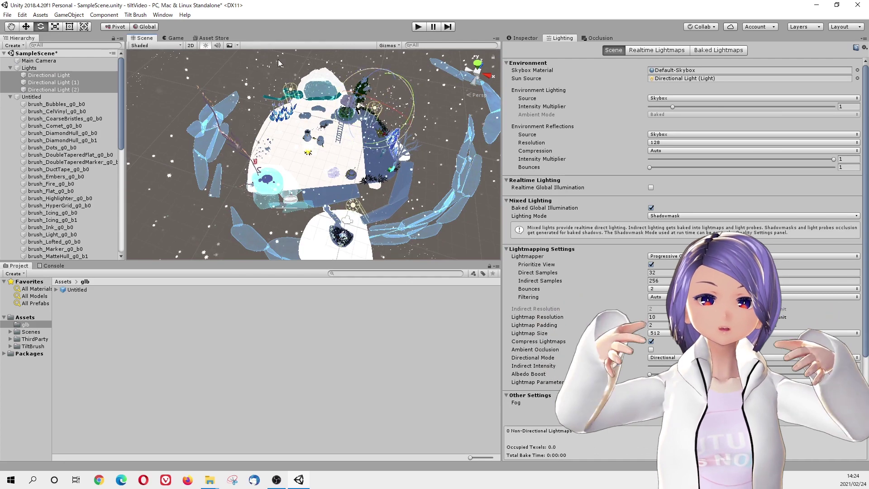
left_click(375, 121)
left_click(375, 108)
left_click_drag(375, 109, 317, 195, "alt")
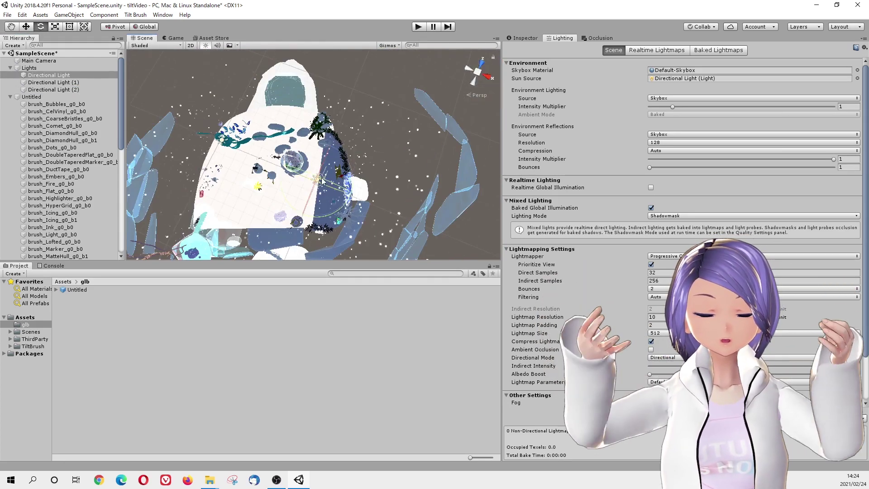
middle_click_drag(331, 168, 254, 140)
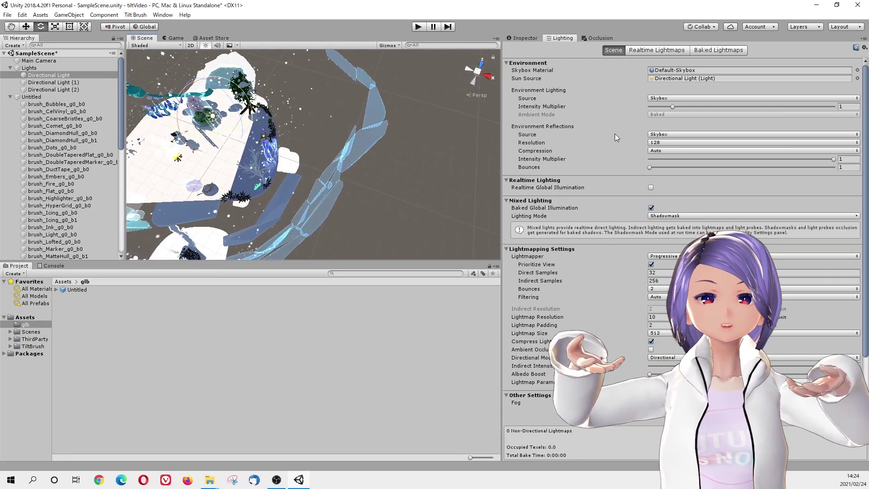
left_click(524, 38)
left_click(669, 141)
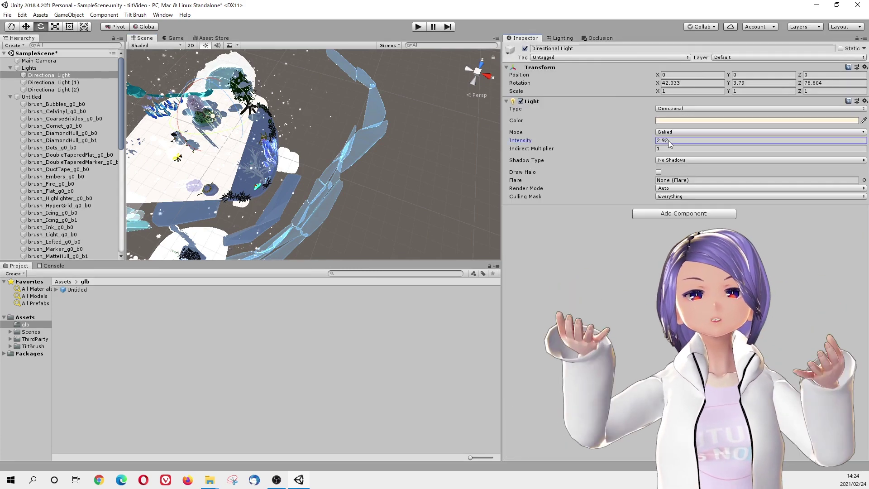
left_click(658, 148)
Set the color of all three directional lights to white (FFFFFF)
left_click(54, 90, "shift")
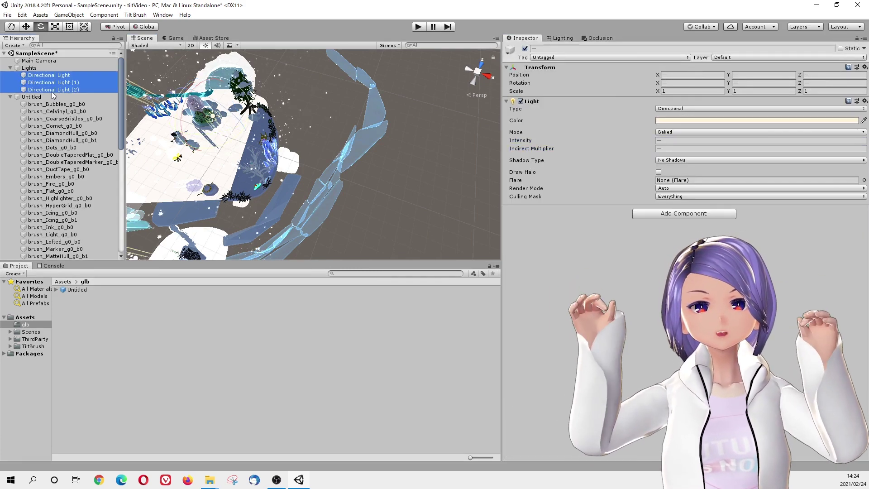
left_click(776, 121)
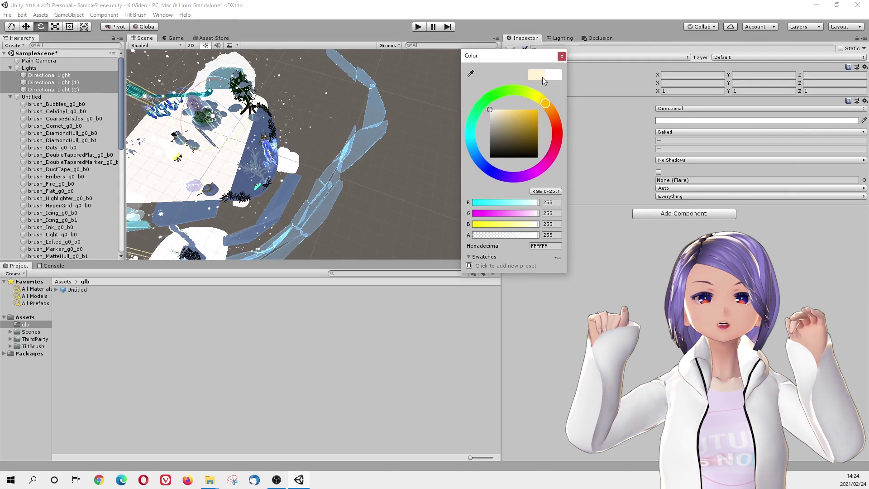
left_click(354, 115)
Set the original Directional Light's intensity to 2 and generate the scene lighting again
middle_click_drag(354, 115, 419, 147)
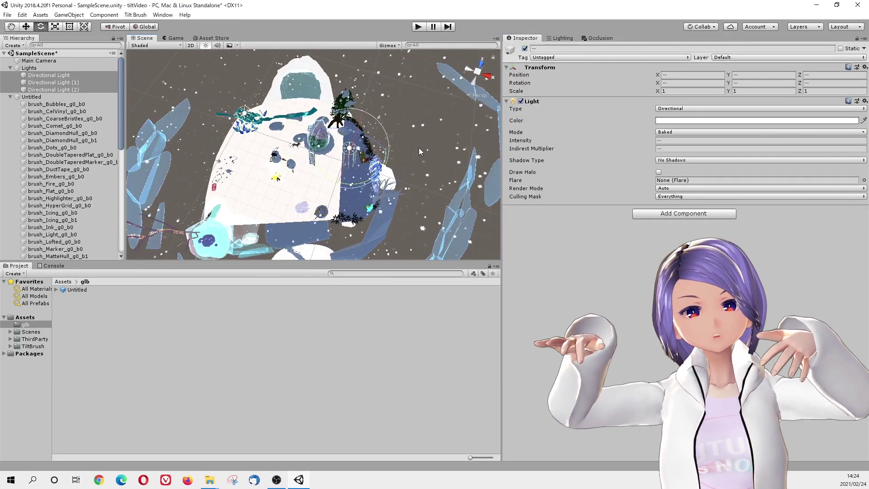
left_click(49, 75)
right_click_drag(316, 159, 280, 138)
left_click(685, 143)
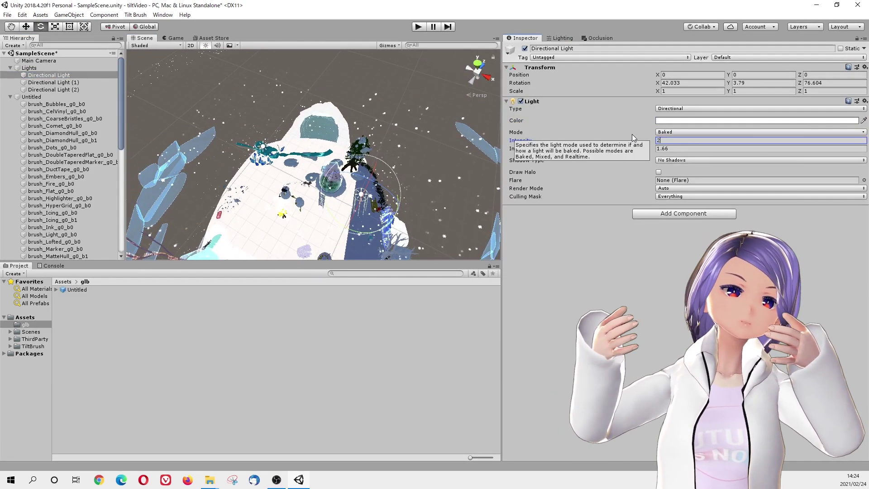
type("2")
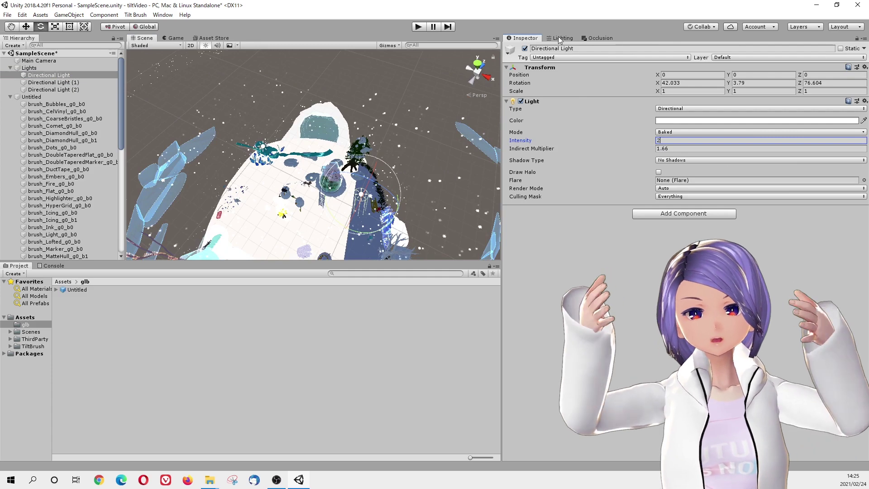
left_click(559, 37)
scroll(589, 181, "down", 3)
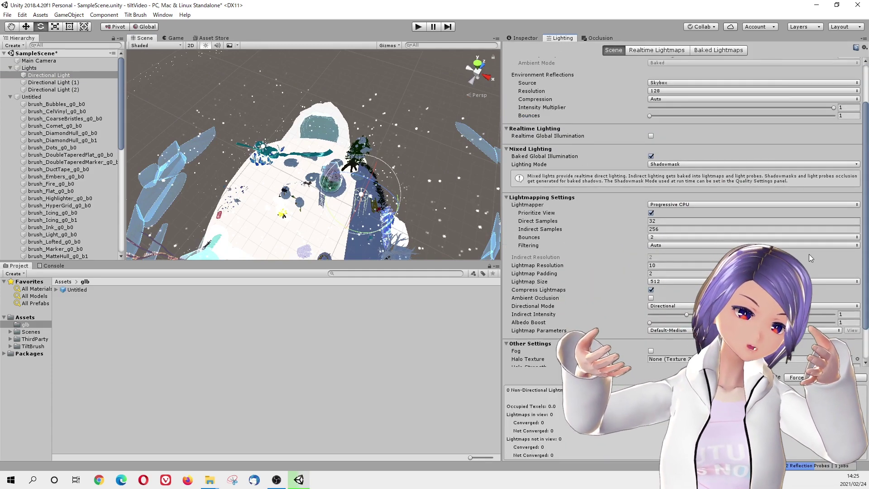
Move the original Directional Light beside the island to about X 10.1, Y -5.5, Z -9.5 and rotate it to shine diagonally onto the island
scroll(447, 196, "down", 6)
mouse_move(446, 196)
left_mouse_down("alt")
mouse_move(396, 113)
mouse_move(421, 181)
mouse_move(381, 191)
mouse_move(458, 135)
mouse_move(478, 69)
left_mouse_up("alt")
left_click(64, 75)
key("w")
left_click(479, 69)
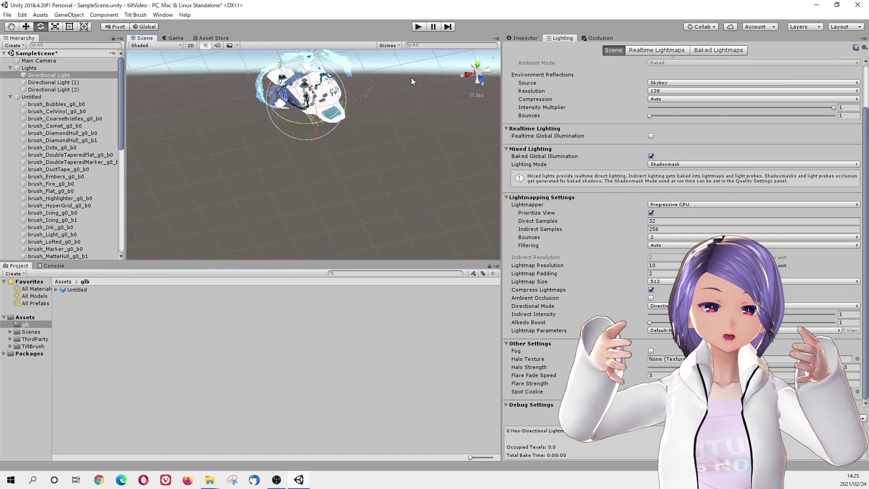
left_click_drag(264, 154, 362, 26, "alt")
key("e")
key("w")
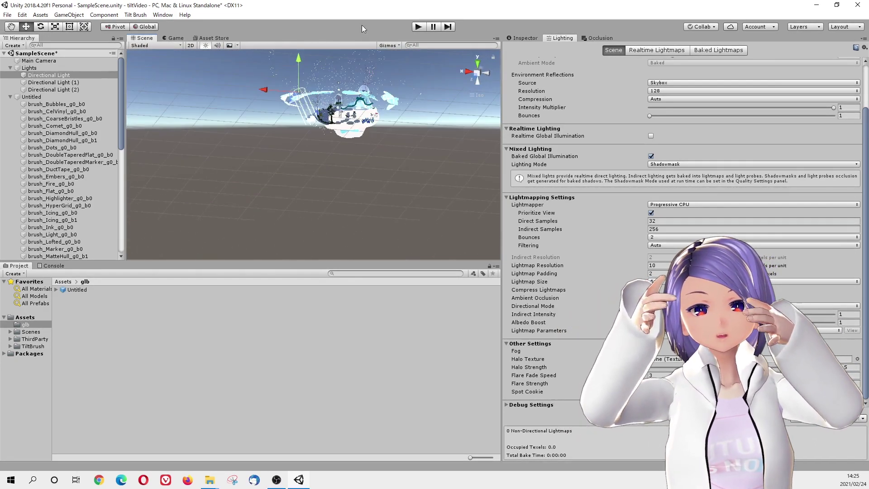
middle_click_drag(317, 77, 281, 172)
left_click_drag(267, 136, 284, 160, "alt")
middle_click_drag(284, 160, 338, 142)
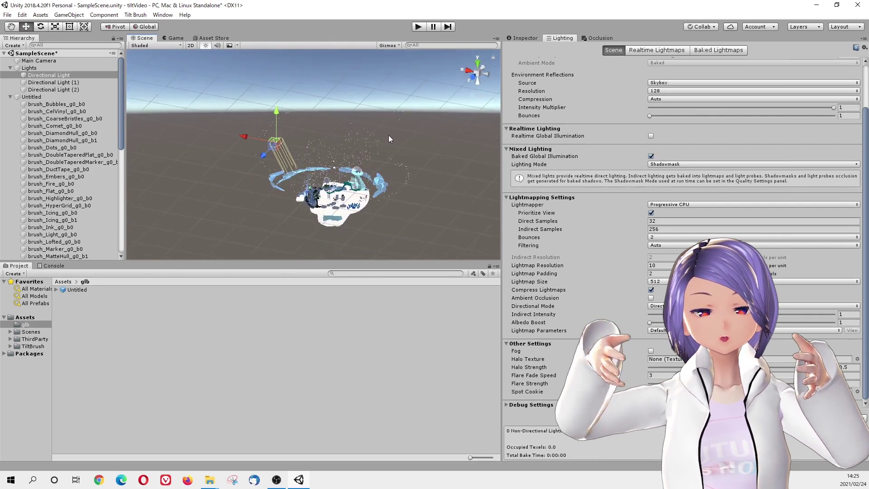
Choose No Shadows as the Shadow Type of the original Directional Light
left_click(525, 38)
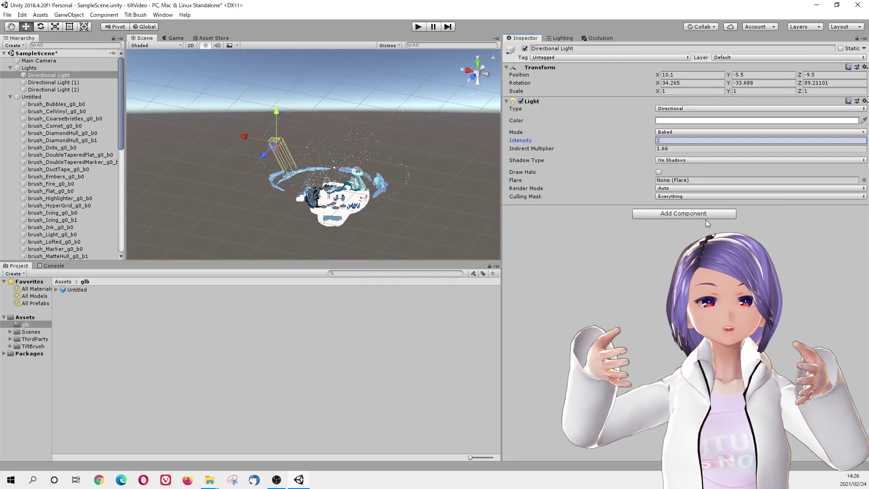
left_click(662, 160)
left_click(670, 168)
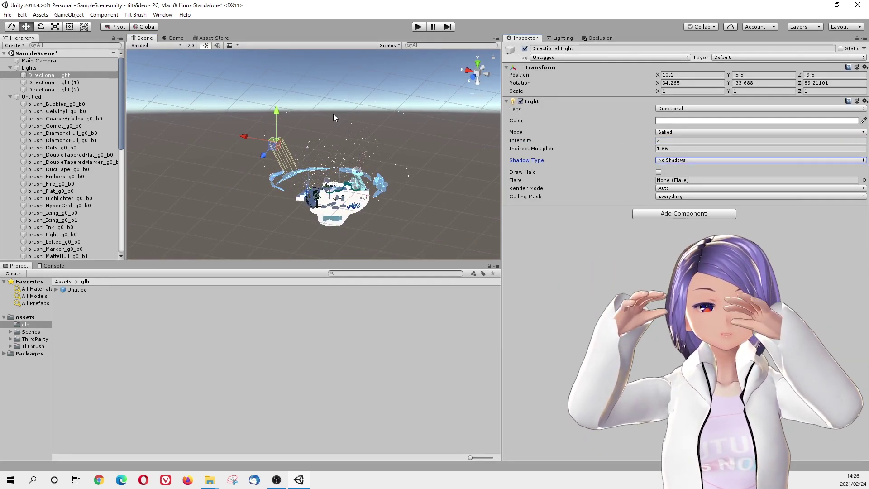
Duplicate the directional light, select all four lights in the Lights group, and open the scene's lighting settings
key("ctrl+d")
left_click(80, 76, "shift")
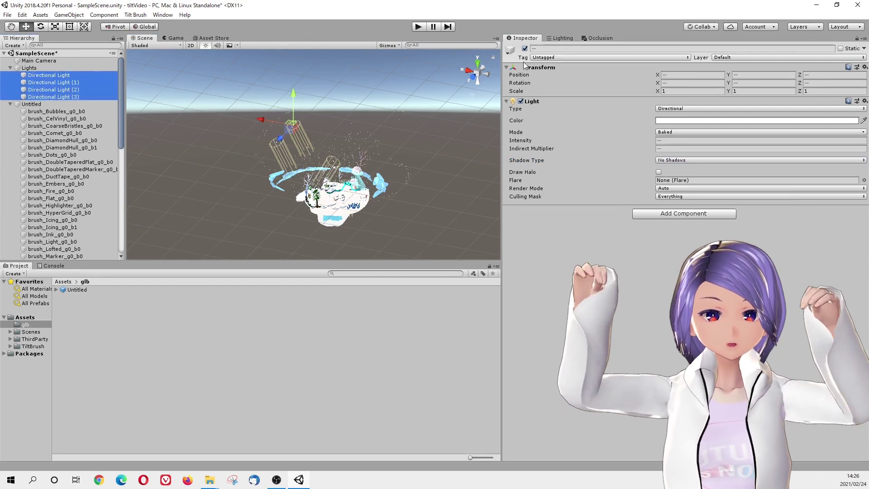
left_click(560, 38)
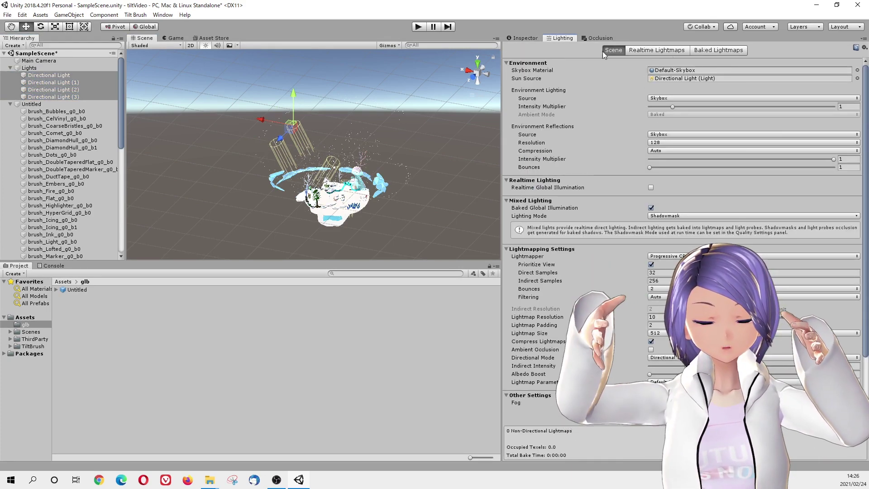
right_click_drag(316, 149, 317, 131)
left_click(327, 187)
scroll(349, 195, "up", 15)
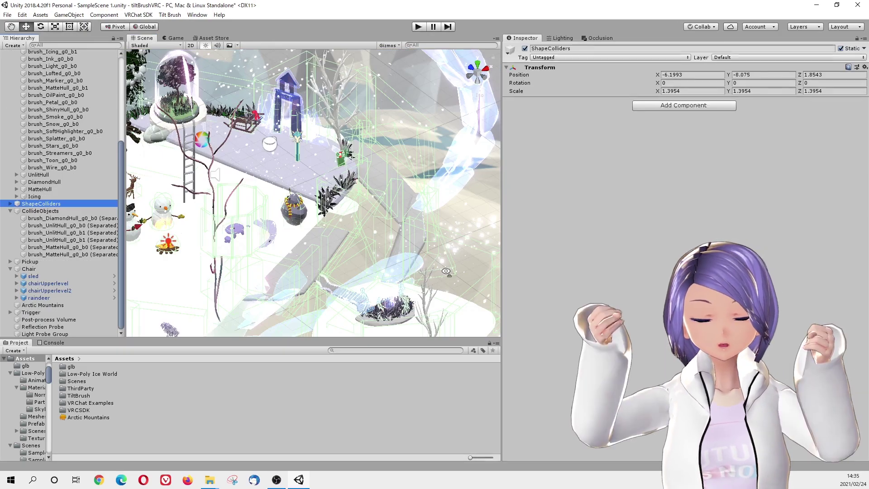
Examine the ShapeColliders outlines around the island from several angles
mouse_move(254, 136)
left_mouse_down("alt")
mouse_move(267, 124)
mouse_move(388, 202)
mouse_move(234, 211)
mouse_move(345, 245)
mouse_move(326, 126)
left_mouse_up("alt")
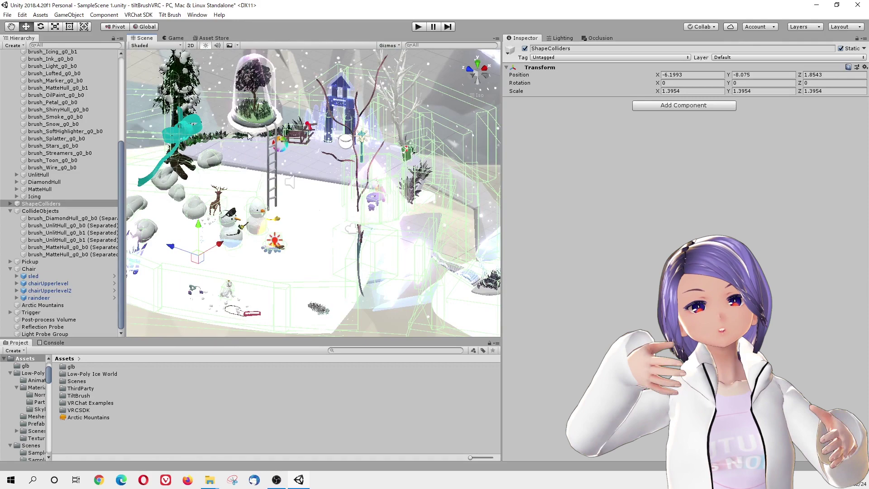
left_click_drag(248, 132, 306, 170)
middle_click_drag(307, 170, 367, 170)
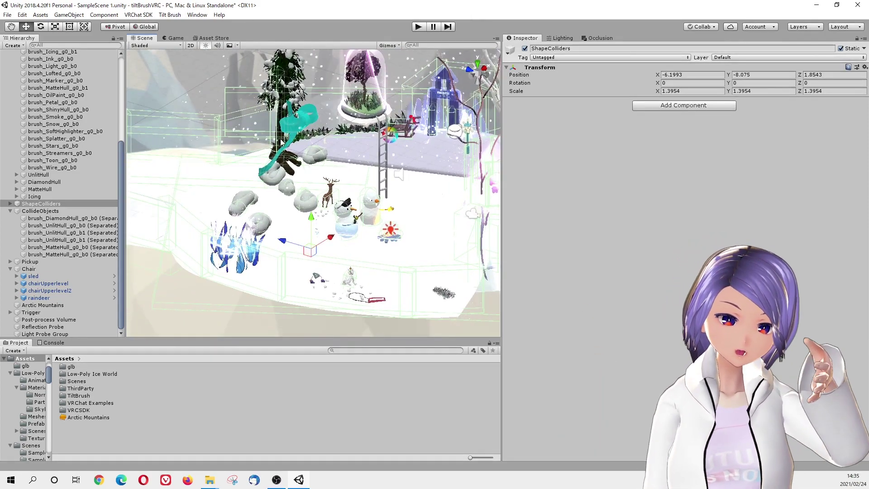
middle_click_drag(280, 138, 328, 147)
left_click_drag(306, 251, 307, 222, "alt")
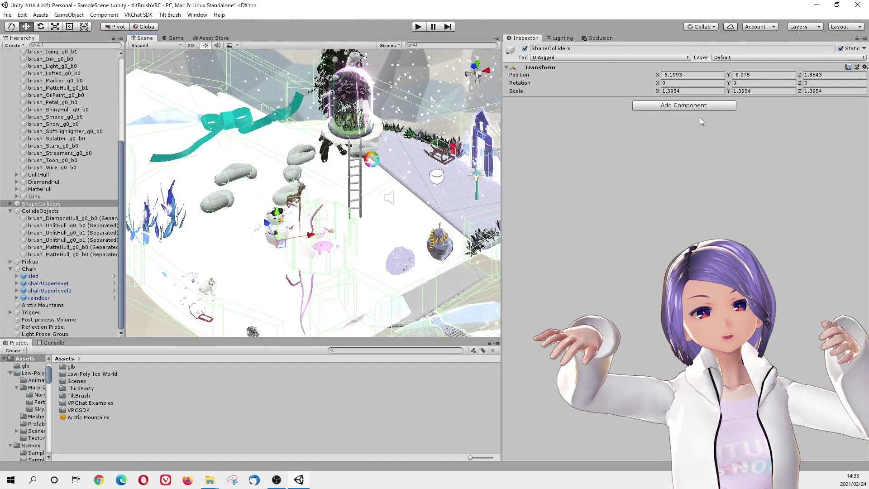
Browse the collider components available for ShapeColliders by searching for "coll"
left_click(669, 111)
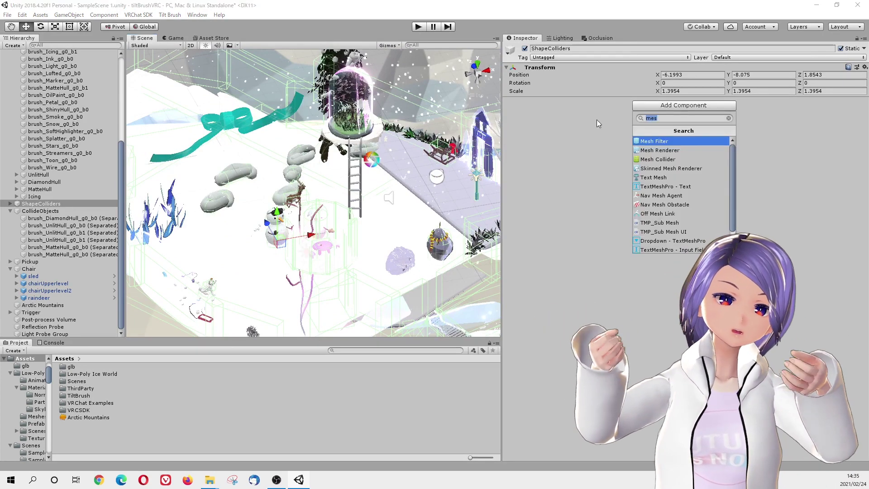
type("coll")
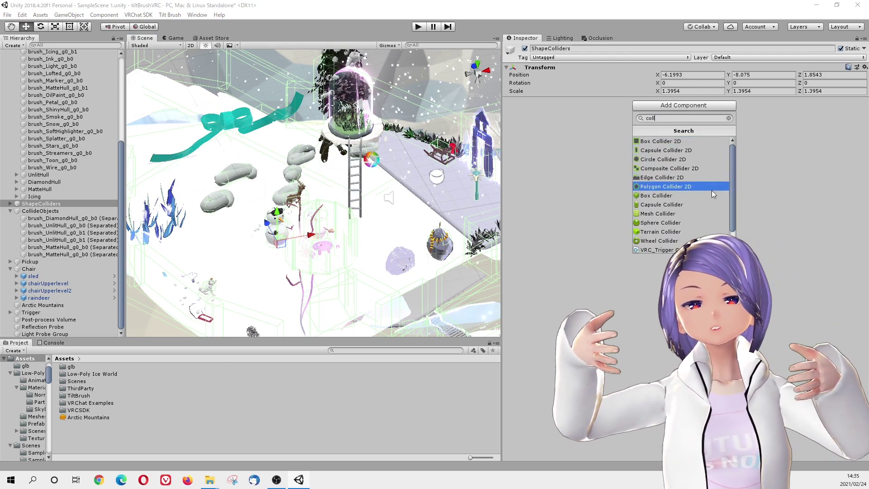
scroll(682, 197, "down", 1)
left_click(802, 222)
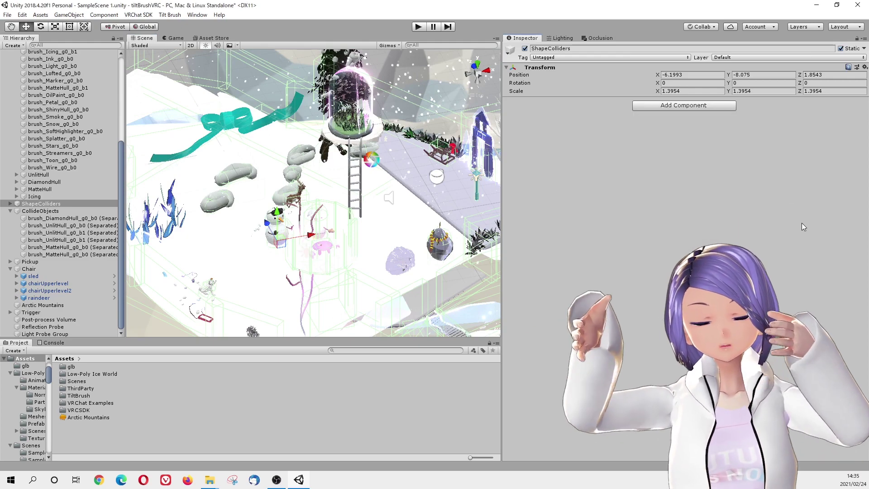
Select the separated brush_DiamondHull_g0_b0 object inside CollideObjects to inspect it
left_click_drag(412, 193, 403, 174, "alt")
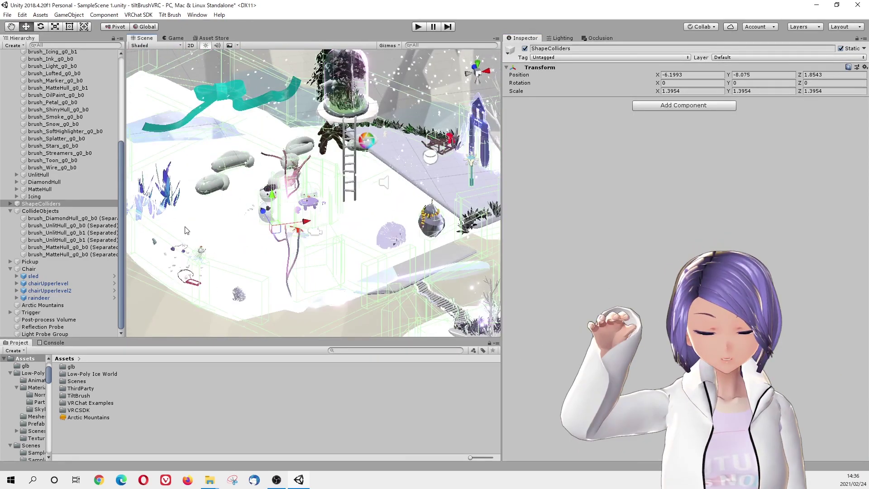
left_click(72, 219)
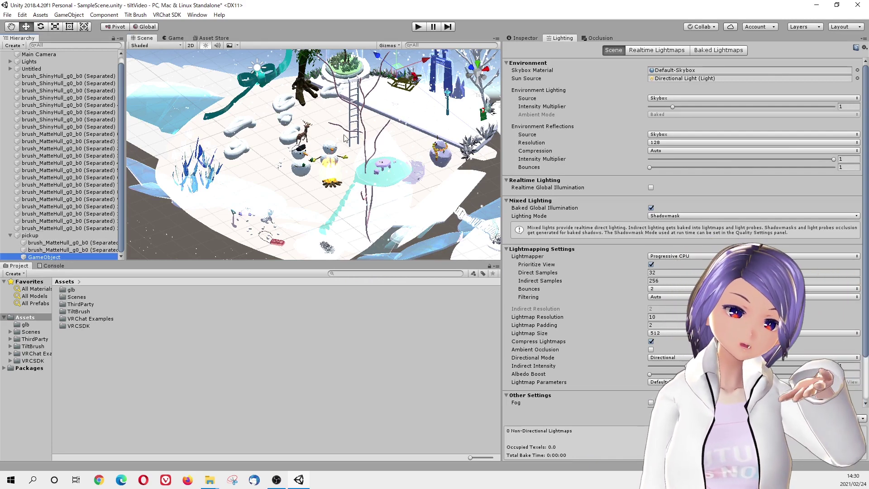
Move the empty GameObject in the pickup group onto the snowman wearing the headset
left_click_drag(345, 138, 441, 86, "alt")
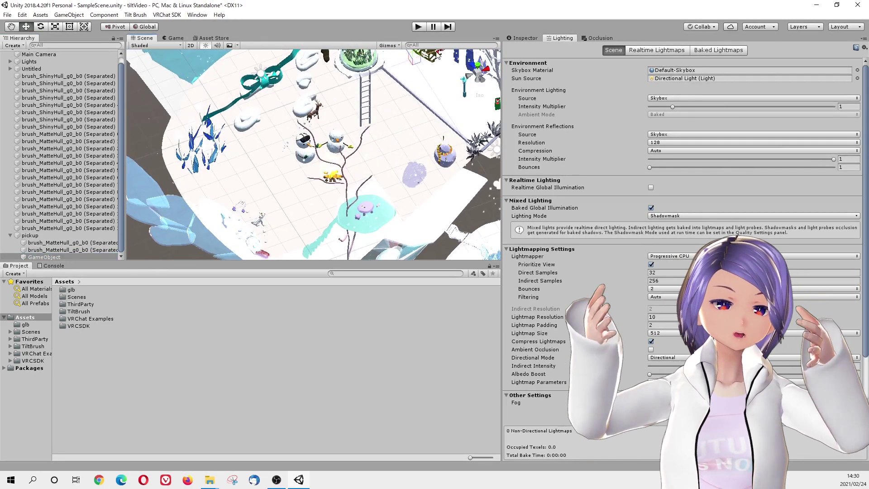
left_click_drag(317, 87, 318, 190, "alt")
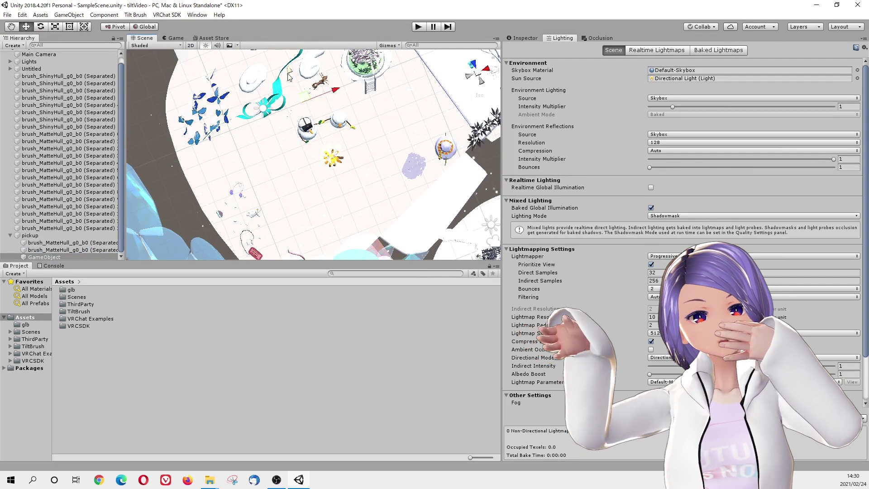
left_click_drag(288, 73, 300, 101)
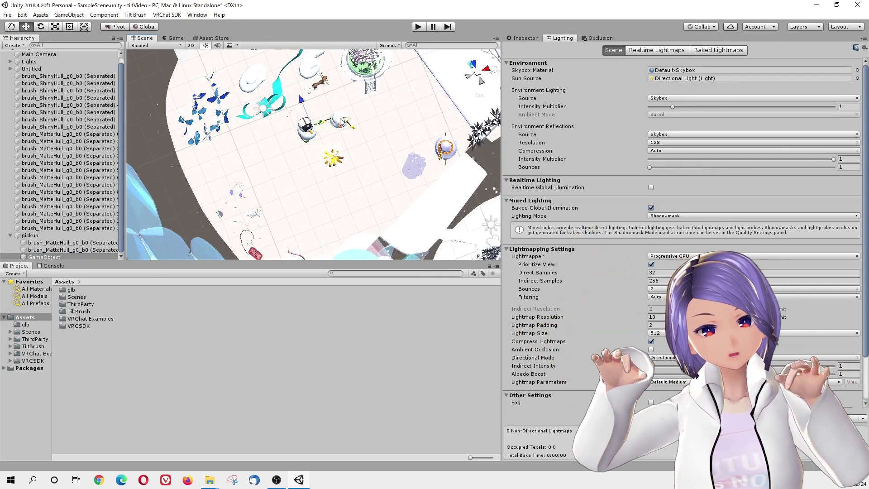
key("f")
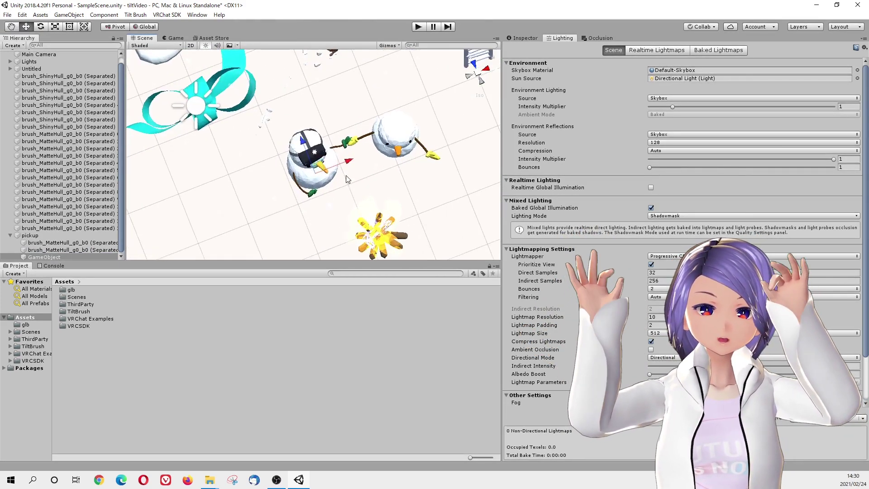
left_click_drag(348, 179, 310, 160, "alt")
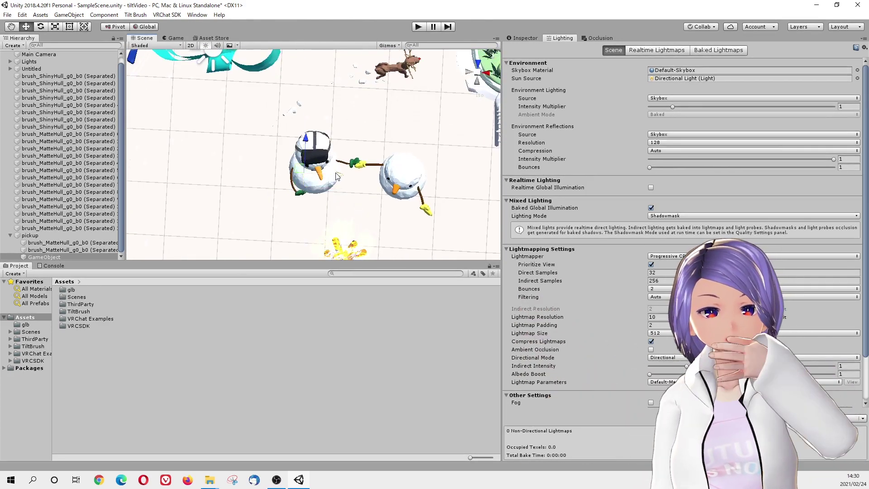
left_click_drag(354, 183, 383, 177, "alt")
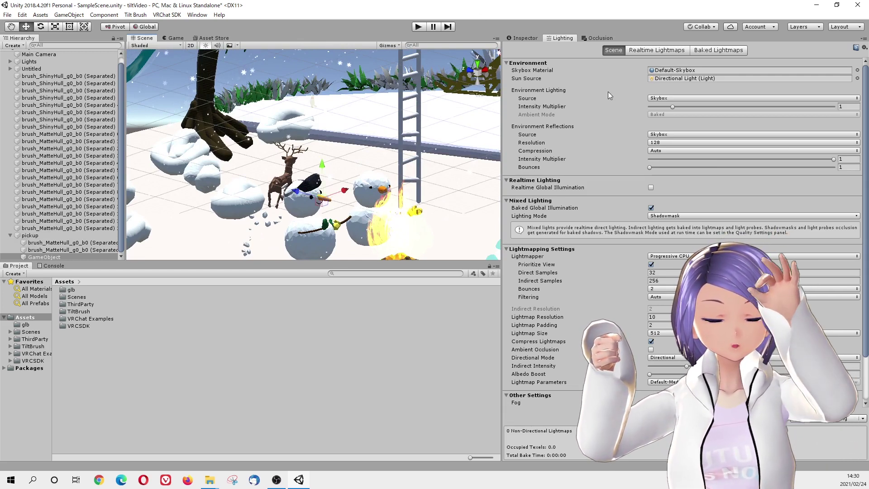
Rename the empty GameObject inside the pickup group as pickup
left_click(524, 36)
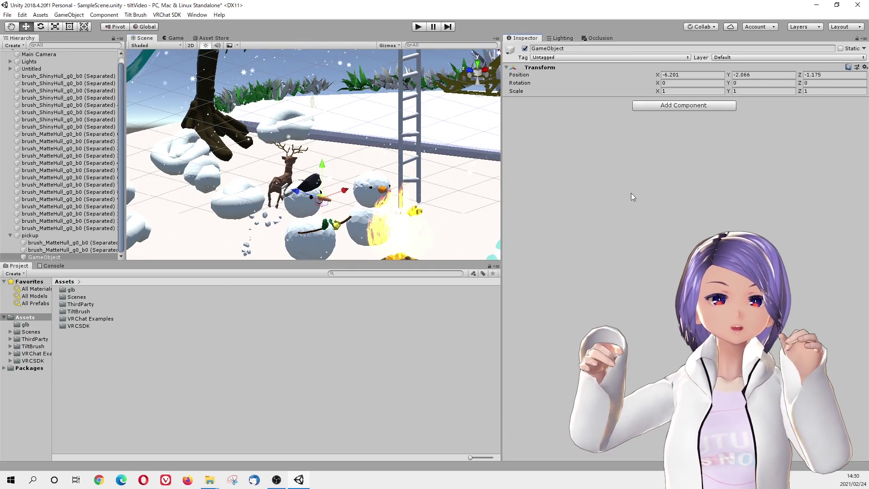
right_click(59, 258)
left_click(93, 287)
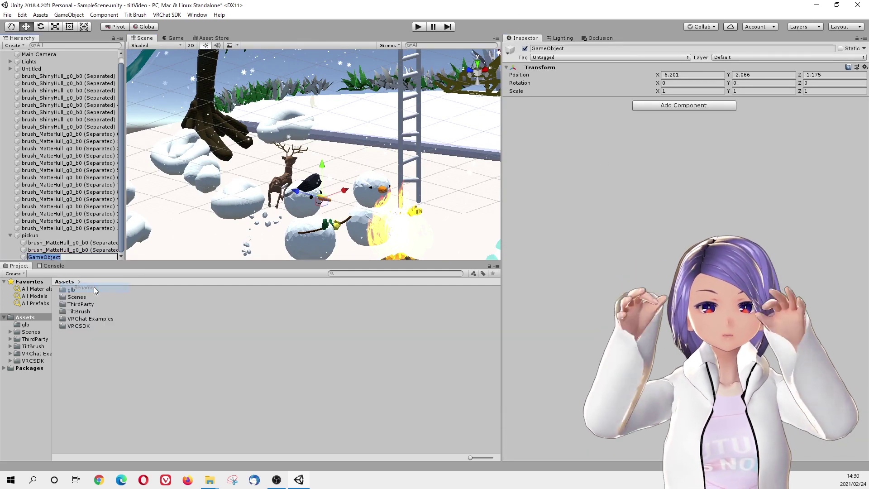
type("picku")
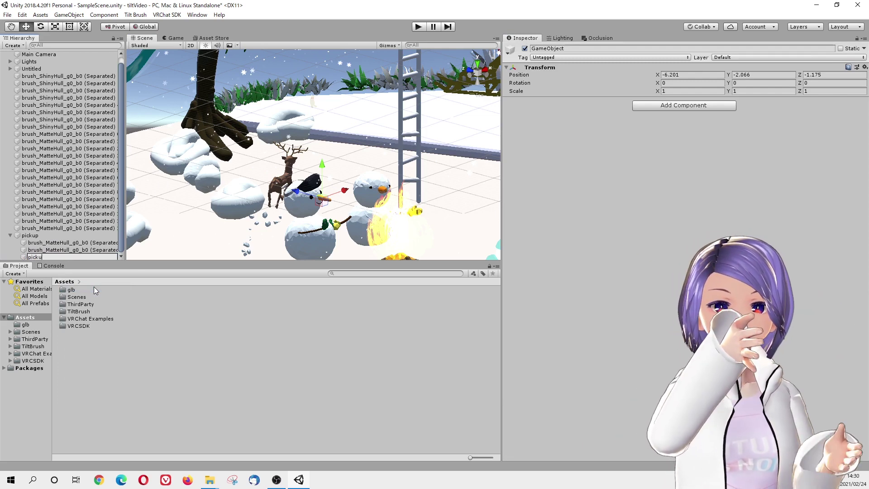
type("p")
key("Return")
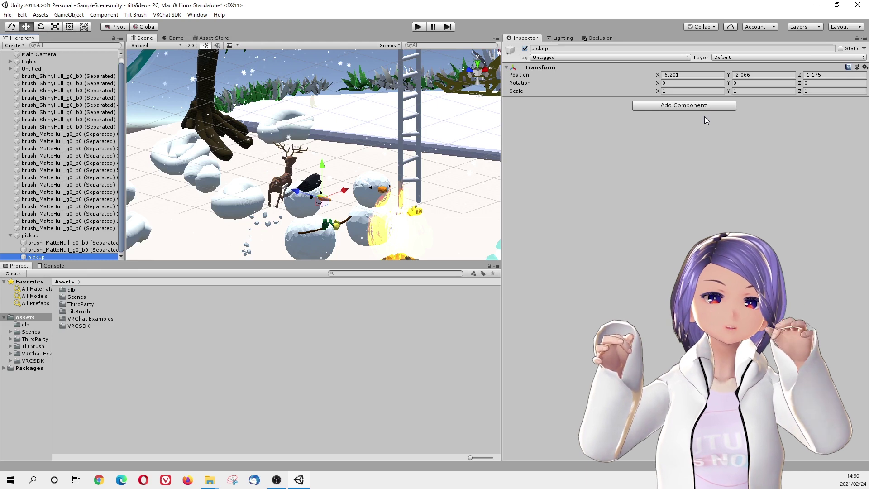
Add a VRC_Pickup component to the pickup object and set its Rigidbody to kinematic with gravity disabled
left_click(695, 109)
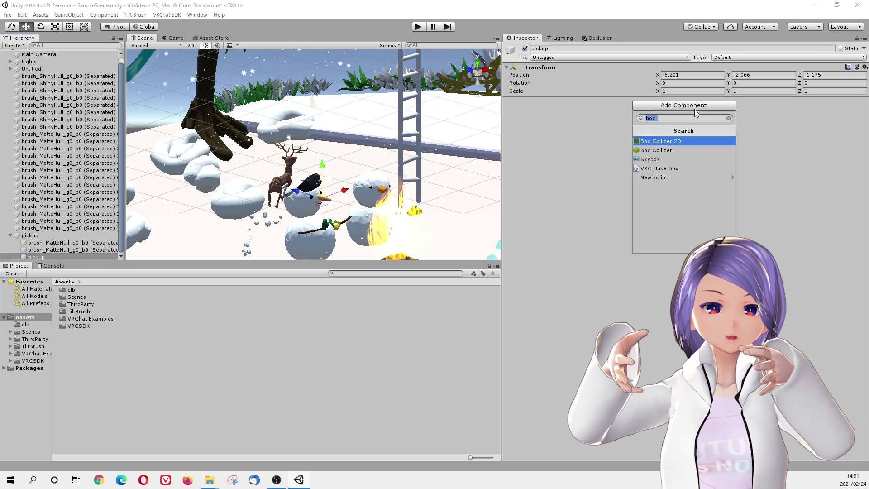
type("vrc")
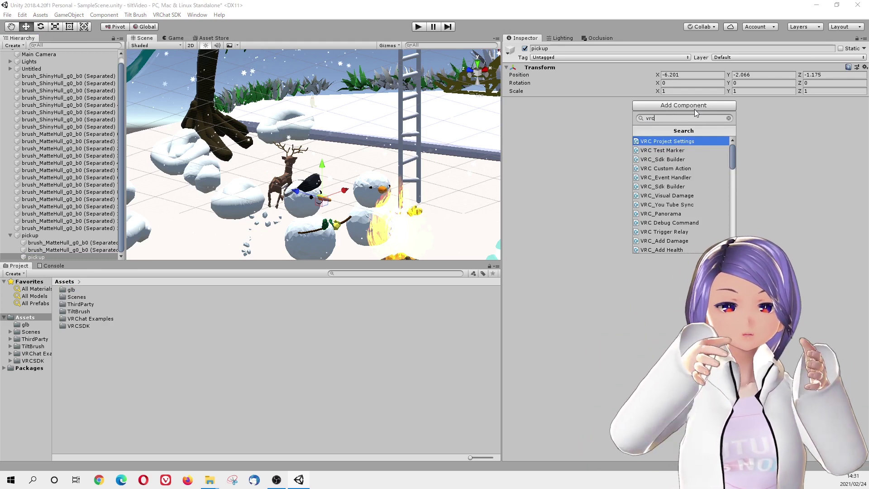
key("BackSpace")
key("BackSpace")
key("BackSpace")
type("pick")
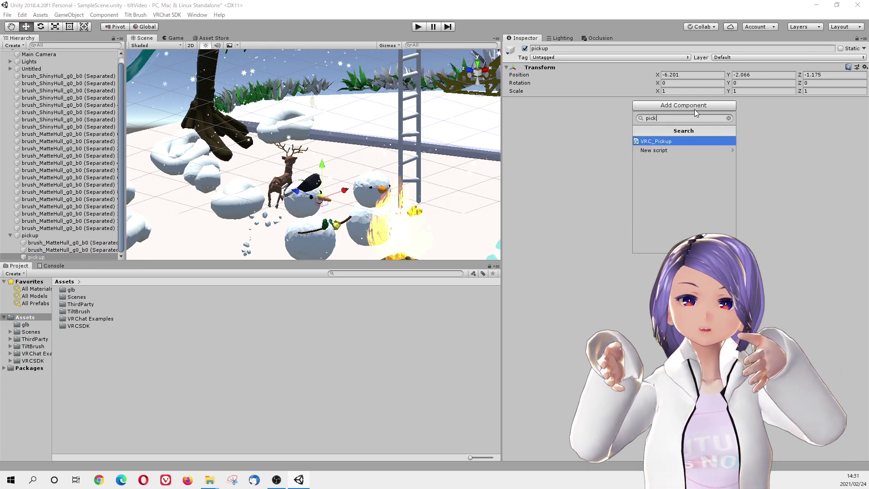
left_click(661, 143)
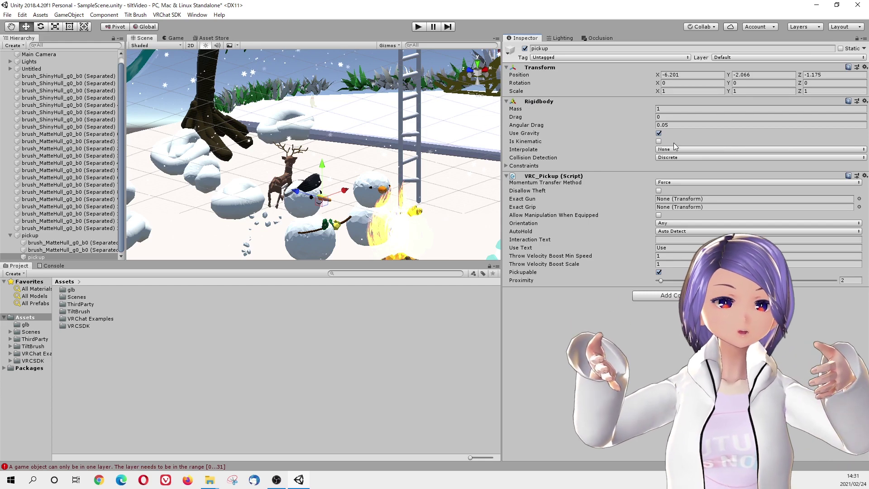
left_click(659, 134)
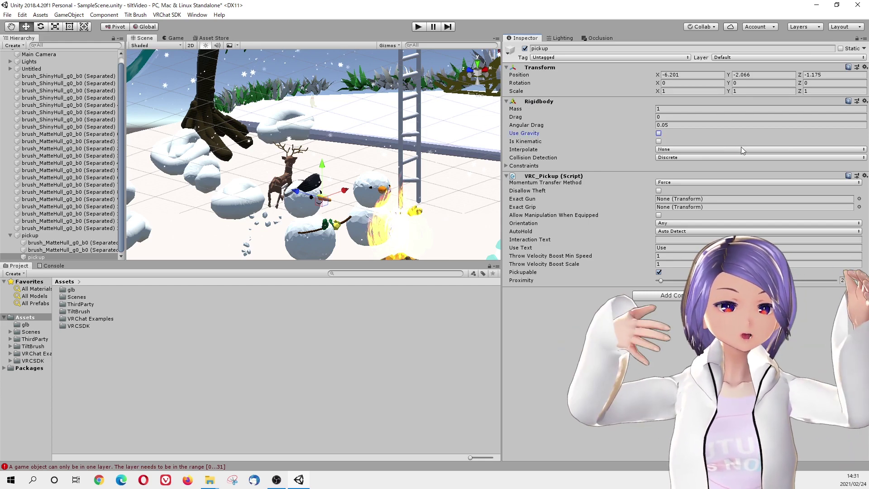
left_click(658, 141)
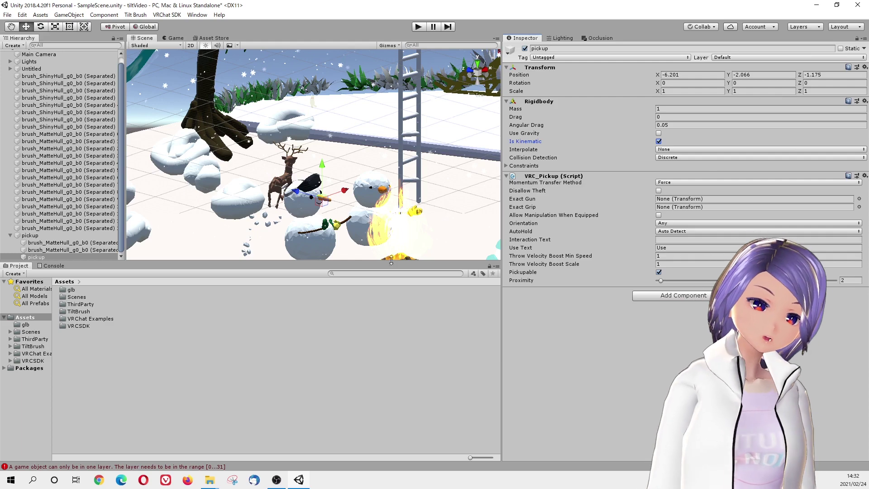
right_click_drag(290, 90, 259, 148)
scroll(259, 147, "down", 10)
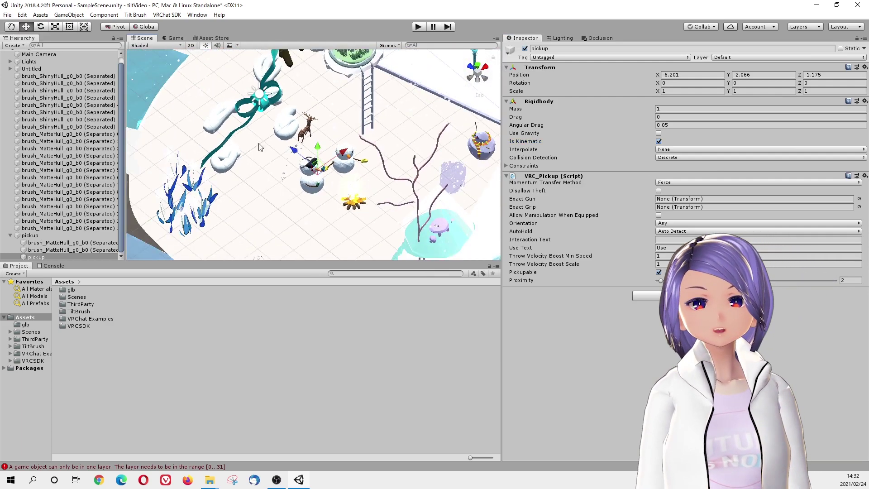
scroll(272, 163, "down", 5)
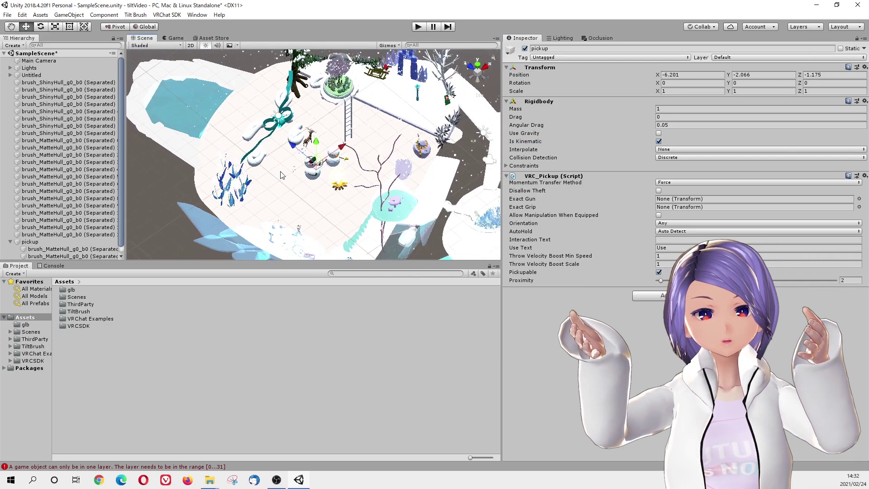
left_click_drag(281, 175, 259, 155, "alt")
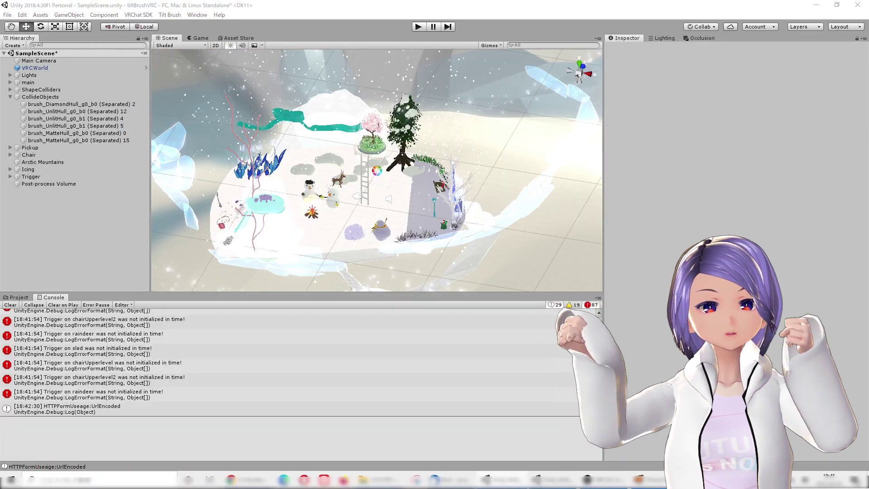
Open the VRChat SDK builder and start building and publishing the world for Windows
left_click_drag(1, 181, 358, 82)
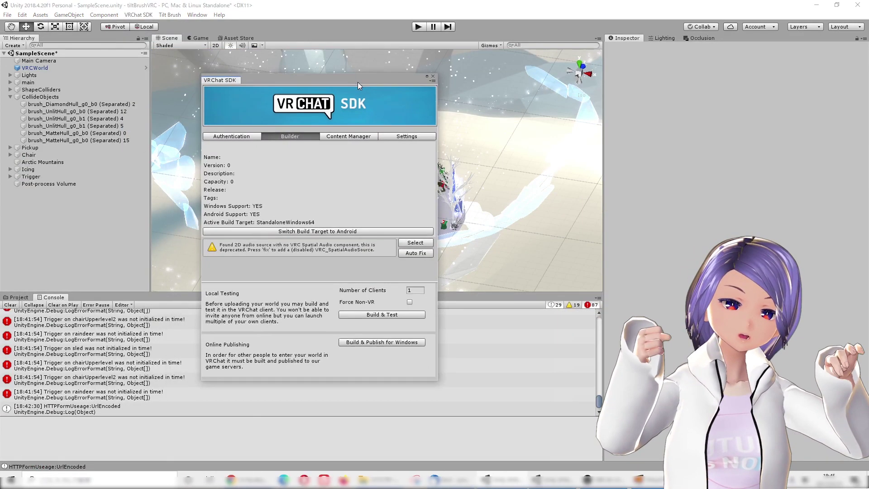
left_click(400, 342)
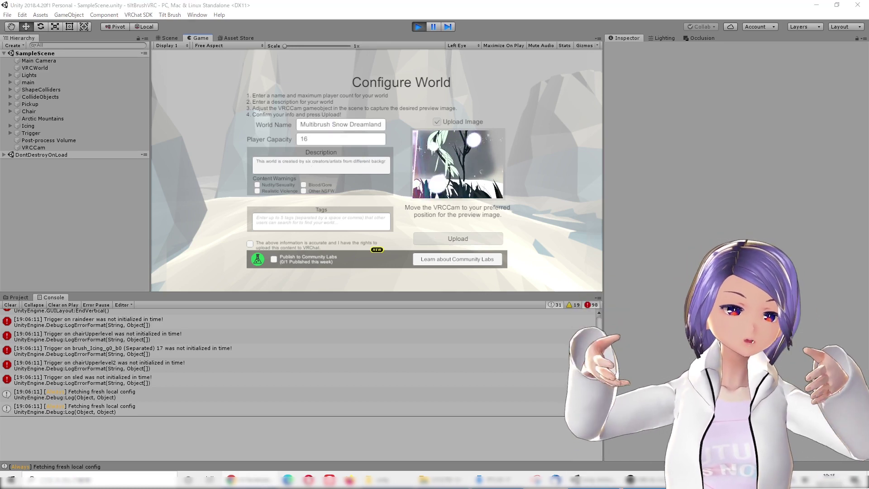
Paste the prepared tags into the world configuration, confirm the content rights statement, and try to upload the world
left_click(322, 223)
key("ctrl+v")
left_click(250, 243)
left_click(463, 240)
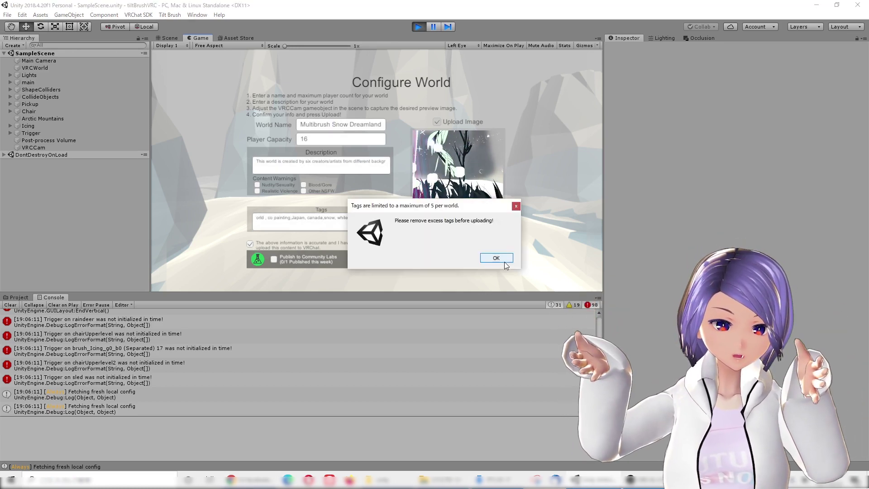
left_click(496, 258)
Cut the world's tags down to the five tags TiltBrush, Multibrush, Japan, Canada and Snow
left_click(378, 219)
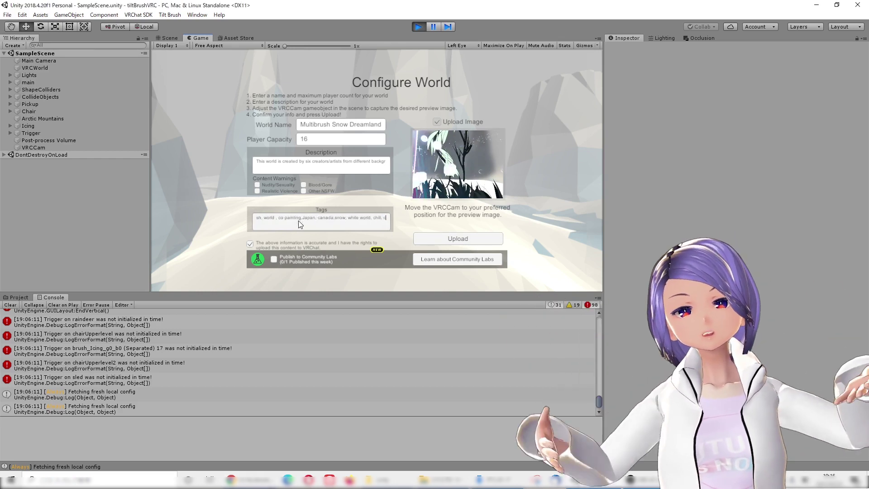
key("BackSpace")
key("BackSpace")
key("BackSpace")
key("BackSpace")
key("BackSpace")
key("BackSpace")
key("BackSpace")
key("BackSpace")
key("BackSpace")
key("BackSpace")
key("BackSpace")
key("BackSpace")
key("BackSpace")
key("BackSpace")
key("BackSpace")
key("BackSpace")
key("BackSpace")
key("BackSpace")
key("BackSpace")
key("BackSpace")
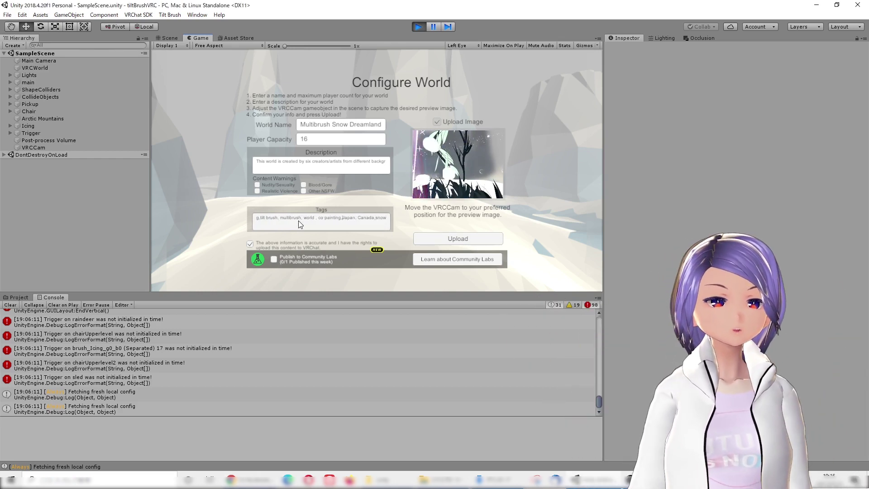
key("BackSpace")
key("BackSpace")
key("BackSpace")
key("BackSpace")
key("BackSpace")
key("BackSpace")
key("BackSpace")
key("BackSpace")
key("BackSpace")
key("BackSpace")
key("BackSpace")
key("BackSpace")
key("BackSpace")
key("BackSpace")
key("BackSpace")
key("BackSpace")
key("BackSpace")
key("BackSpace")
key("BackSpace")
key("BackSpace")
key("Home")
key("Delete")
key("Delete")
key("Delete")
key("Delete")
key("Delete")
key("Delete")
key("Delete")
key("Delete")
key("Delete")
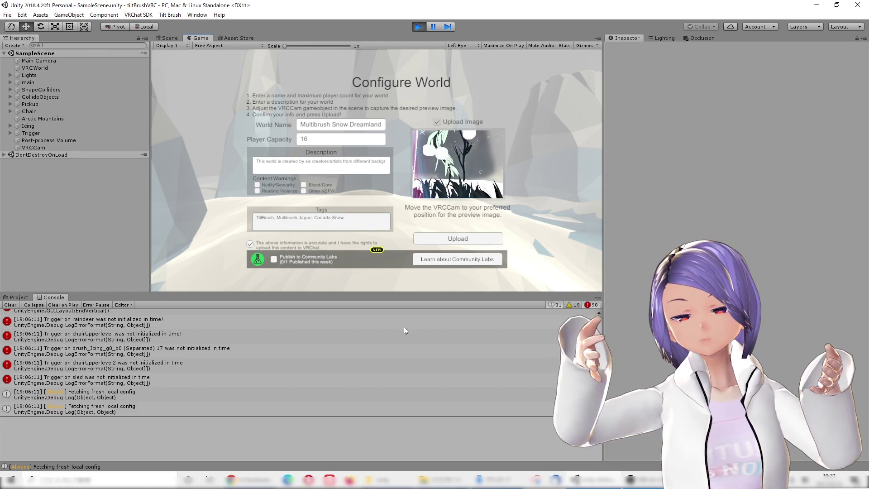
Switch to the scene view and select the first object under DontDestroyOnLoad
left_click(178, 39)
left_click(4, 155)
left_click(57, 161)
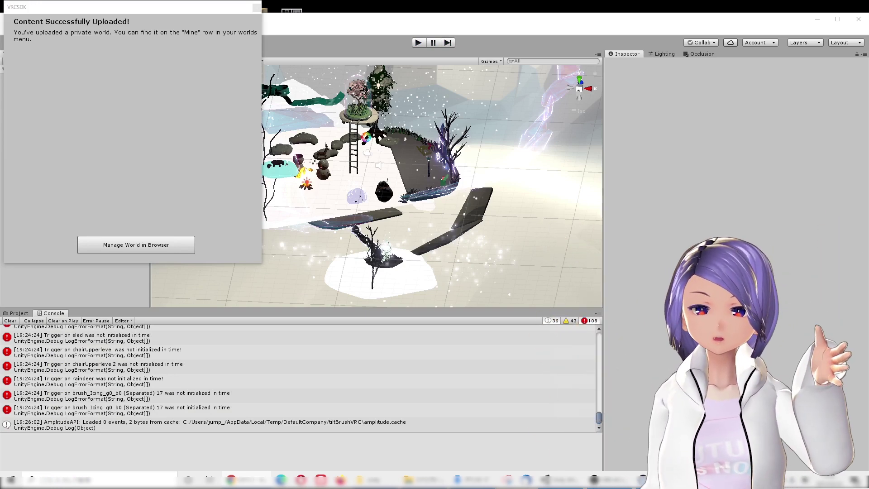
Open the uploaded world's management page in the browser
left_click(123, 245)
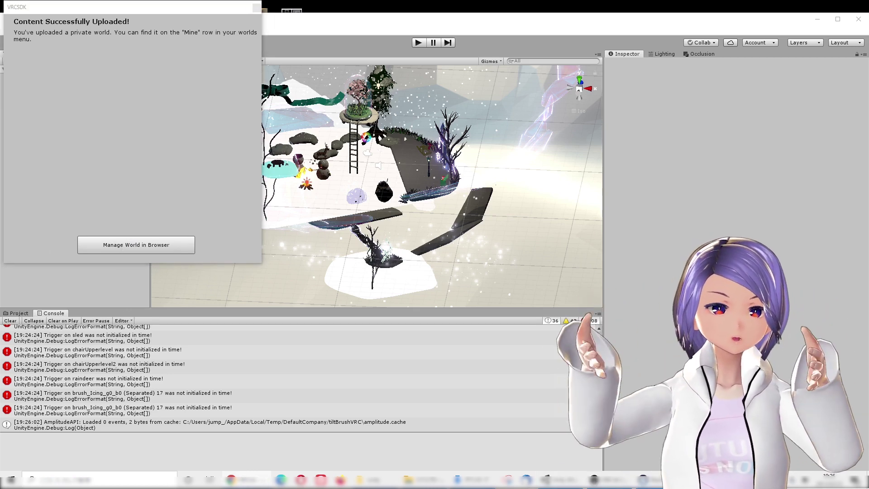